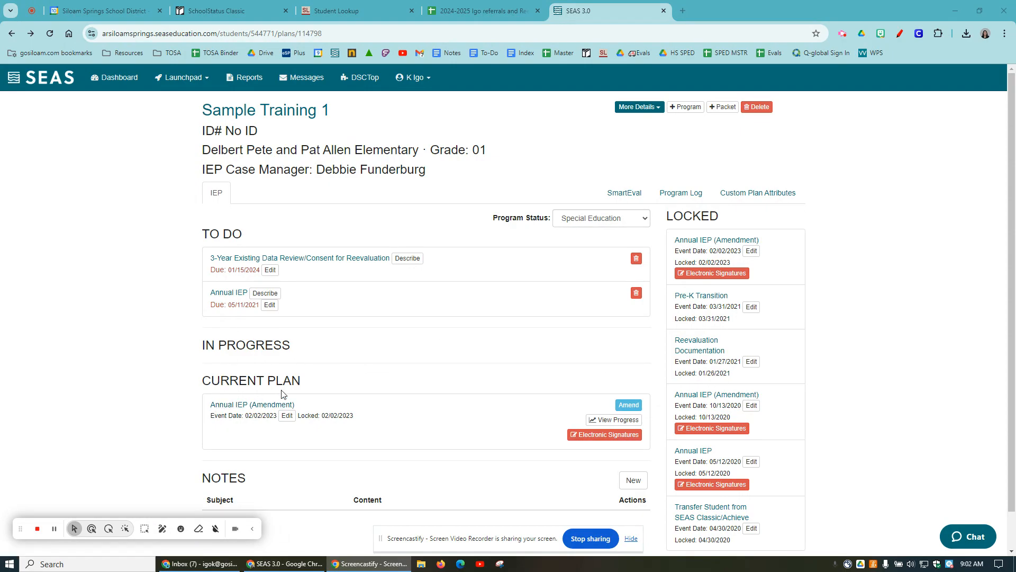
- Open the progress view of the current Annual IEP (Amendment) and review its pending and locked progress reports
{"action": "left_click", "coordinate": [605, 423]}
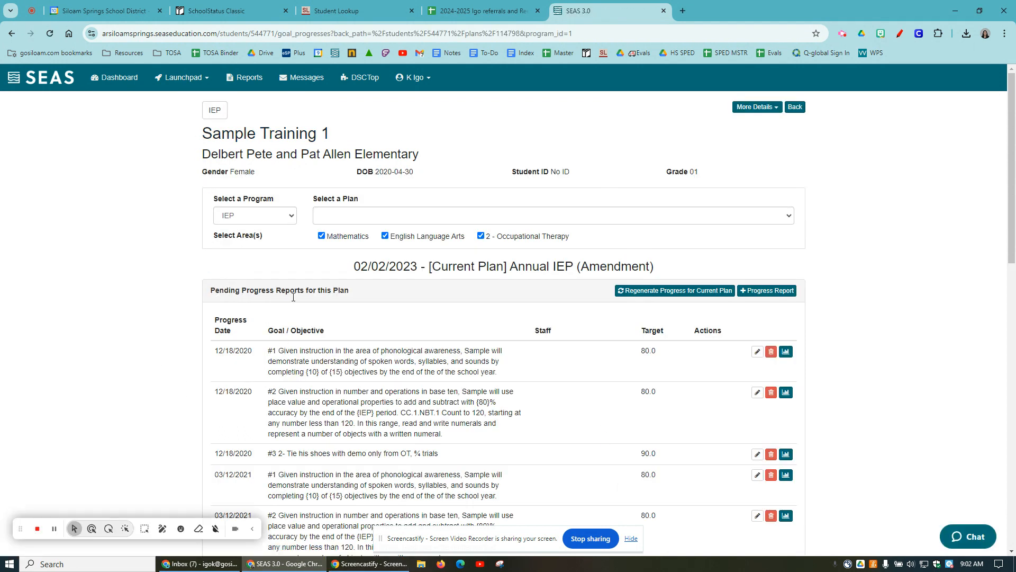
{"action": "left_click_drag", "start_coordinate": [212, 349], "coordinate": [563, 365]}
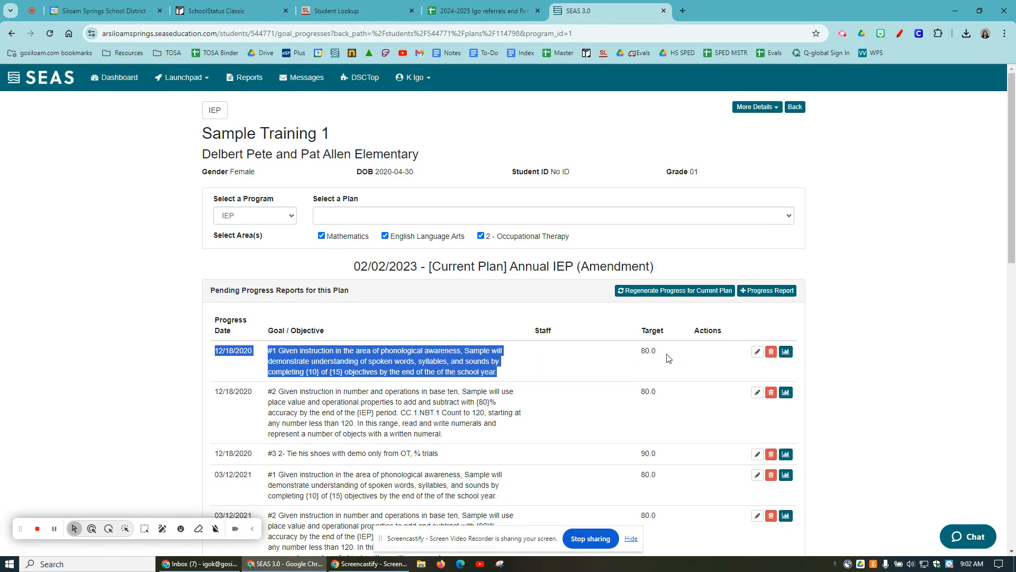
{"action": "left_click_drag", "start_coordinate": [657, 352], "coordinate": [630, 362]}
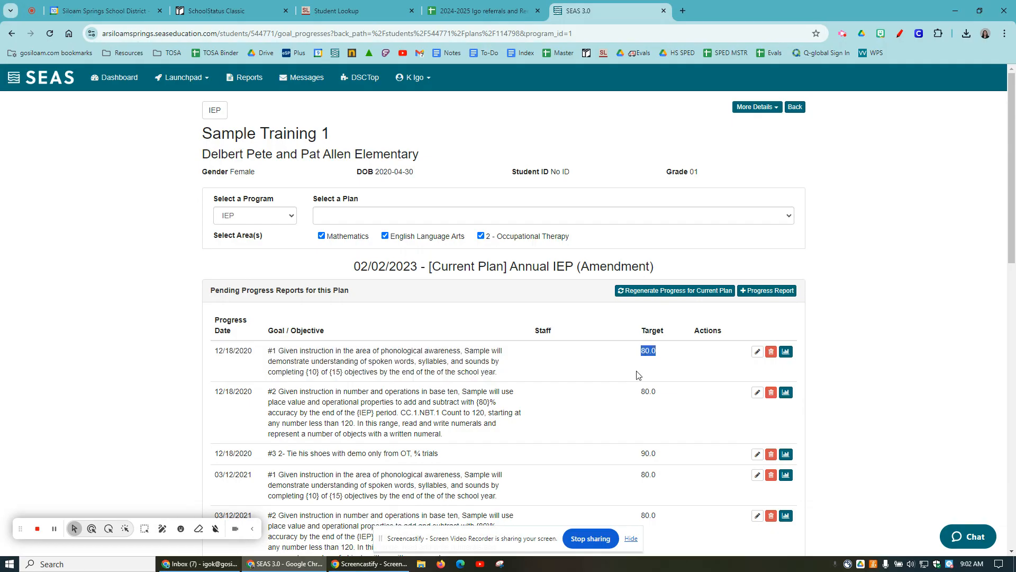
{"action": "left_click", "coordinate": [690, 377]}
{"action": "scroll", "coordinate": [625, 386], "scroll_direction": "down", "scroll_amount": 5}
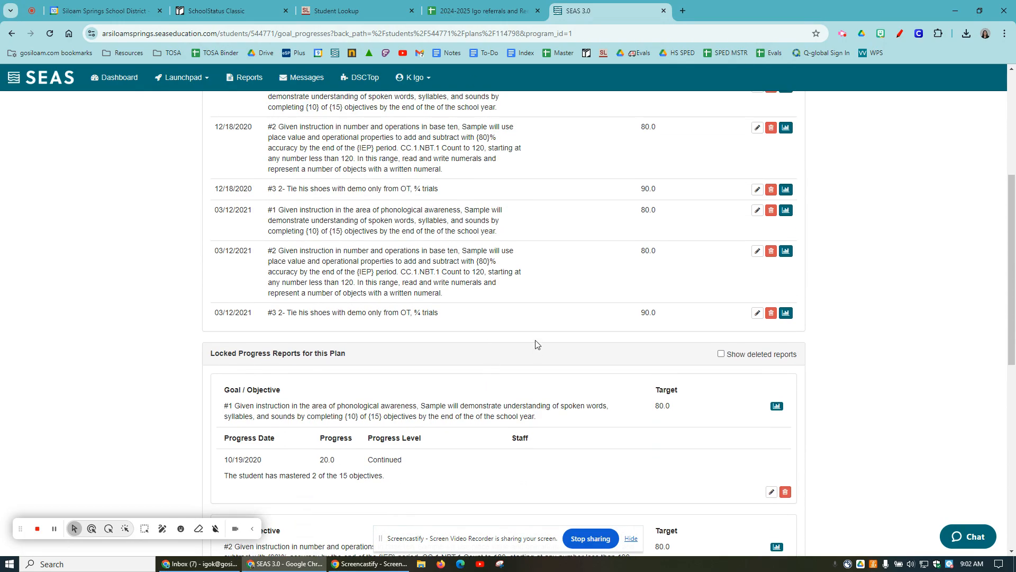
{"action": "scroll", "coordinate": [540, 270], "scroll_direction": "up", "scroll_amount": 4}
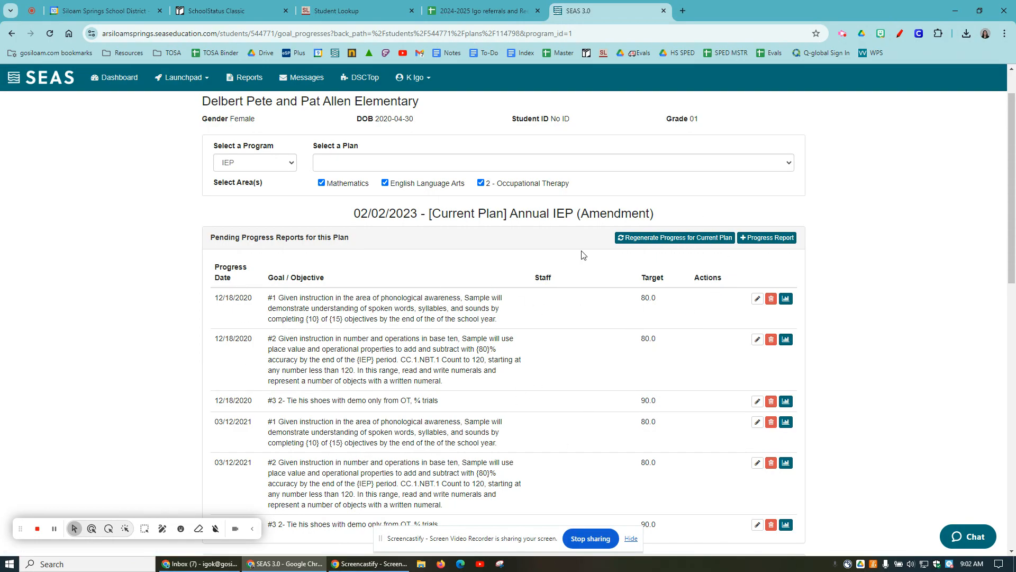
- Add a progress report for the #2 Mathematics goal with a due date of 10/11/2024 and save it
{"action": "left_click", "coordinate": [774, 243]}
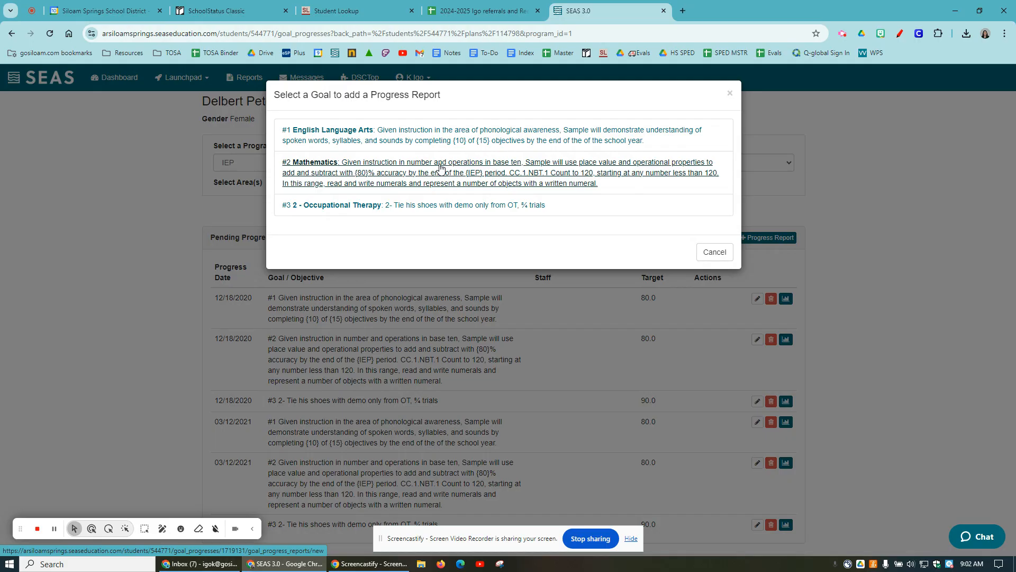
{"action": "left_click", "coordinate": [439, 168]}
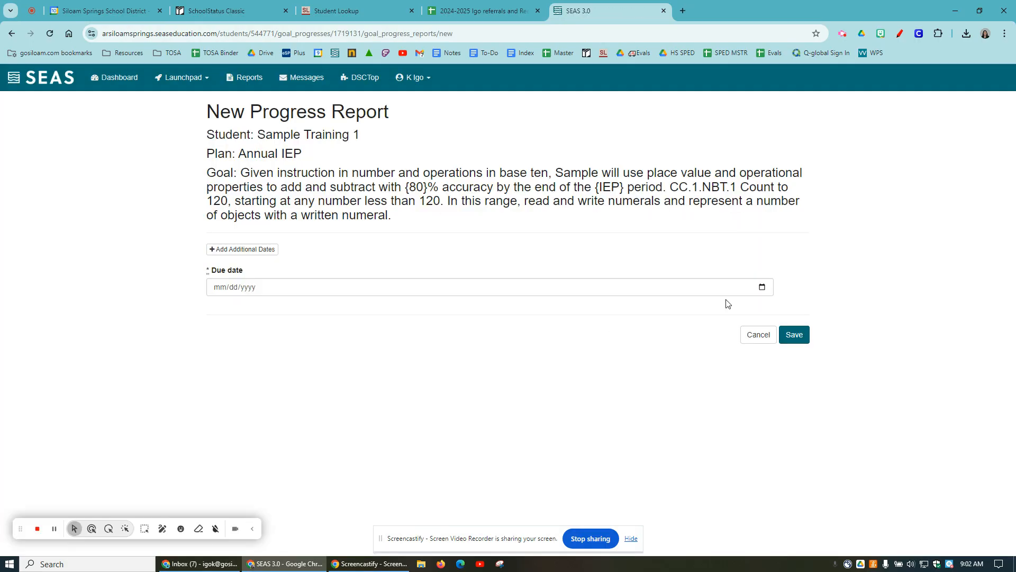
{"action": "left_click", "coordinate": [762, 288]}
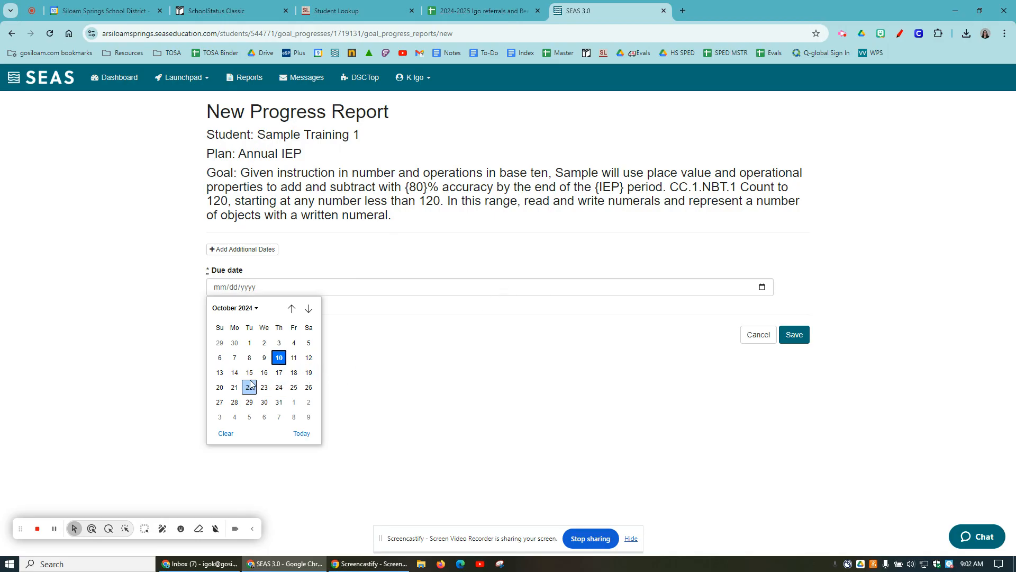
{"action": "left_click", "coordinate": [294, 361]}
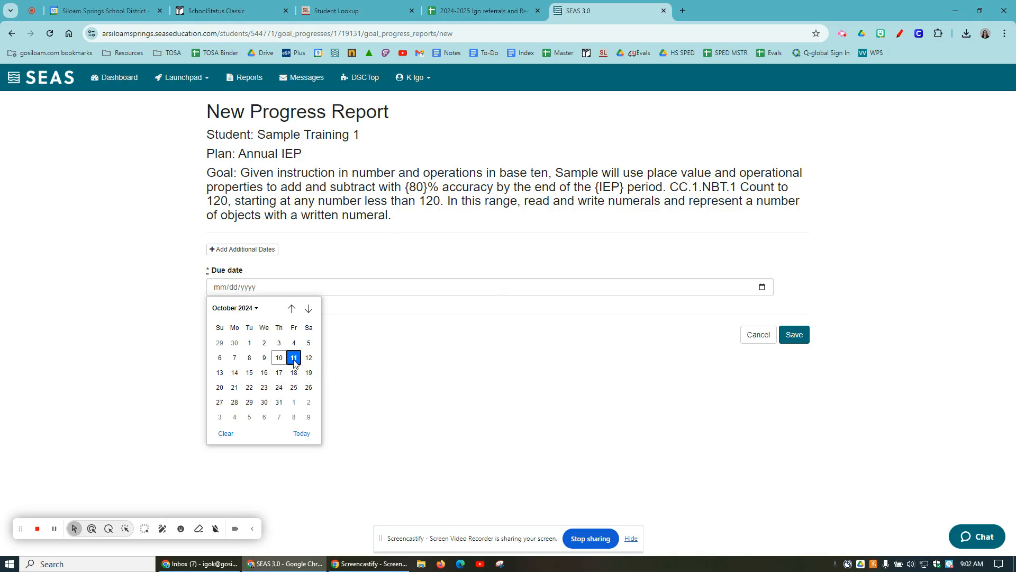
{"action": "left_click", "coordinate": [802, 341]}
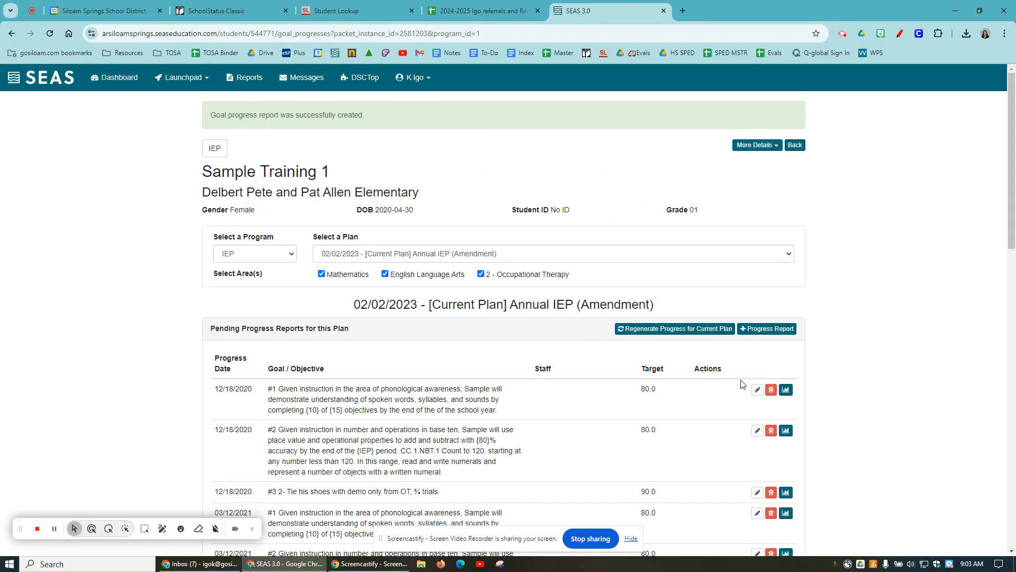
- Find the pending 10/11/2024 report for goal #2, open it for editing, and review its goal details
{"action": "scroll", "coordinate": [420, 359], "scroll_direction": "down", "scroll_amount": 4}
{"action": "left_click_drag", "start_coordinate": [213, 373], "coordinate": [731, 396]}
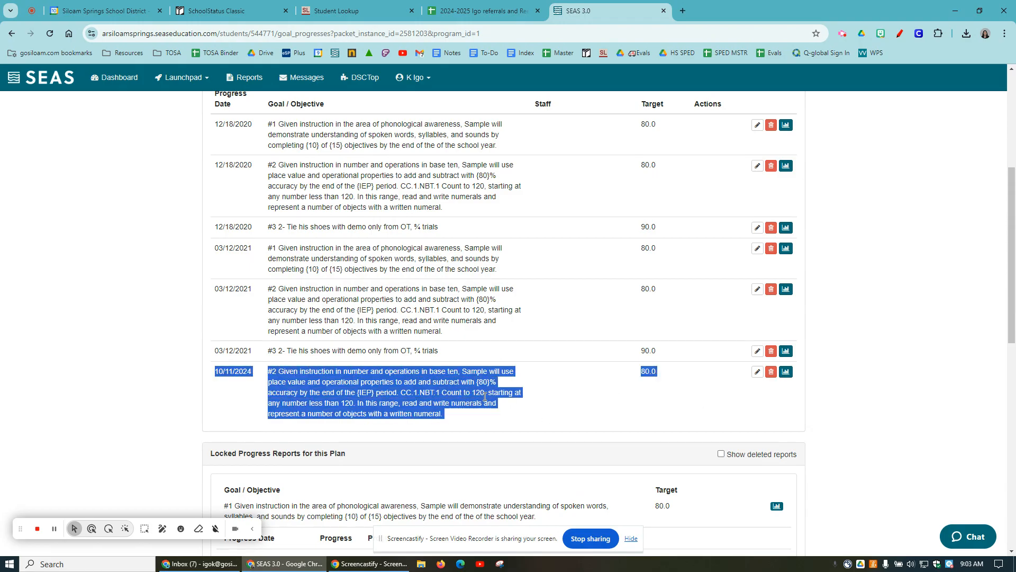
{"action": "left_click", "coordinate": [389, 402]}
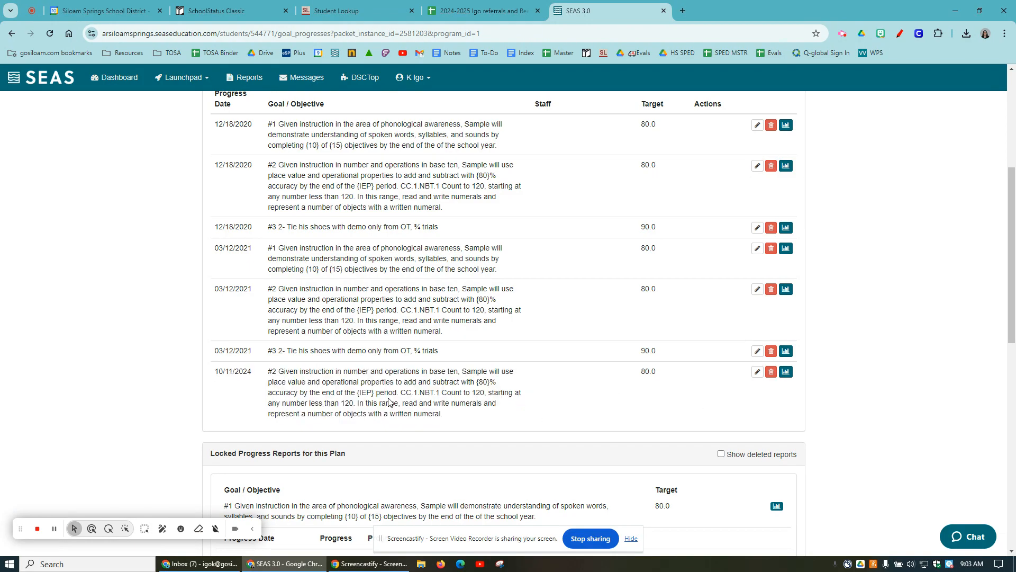
{"action": "scroll", "coordinate": [390, 381], "scroll_direction": "up", "scroll_amount": 3}
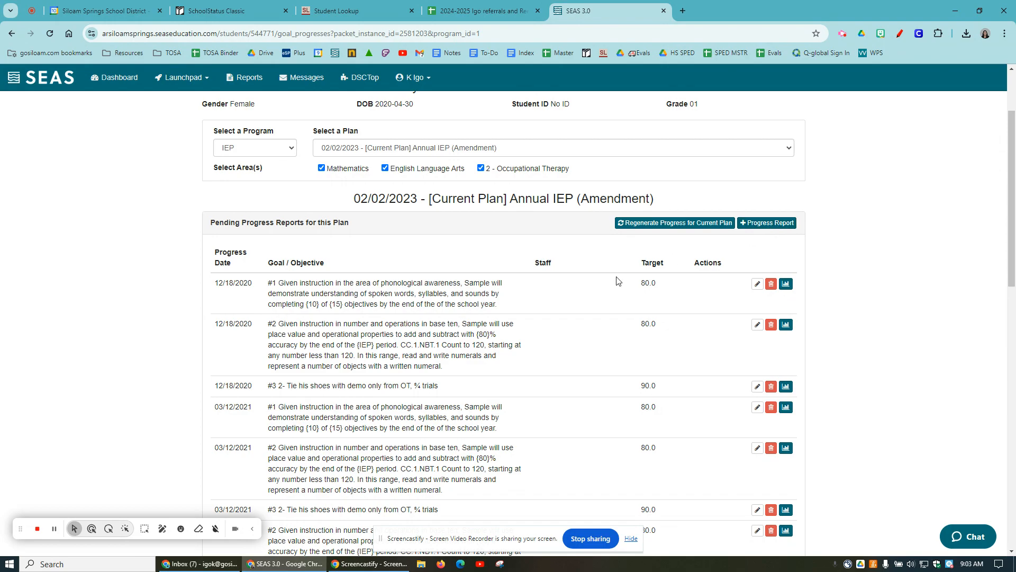
{"action": "scroll", "coordinate": [618, 280], "scroll_direction": "down", "scroll_amount": 3}
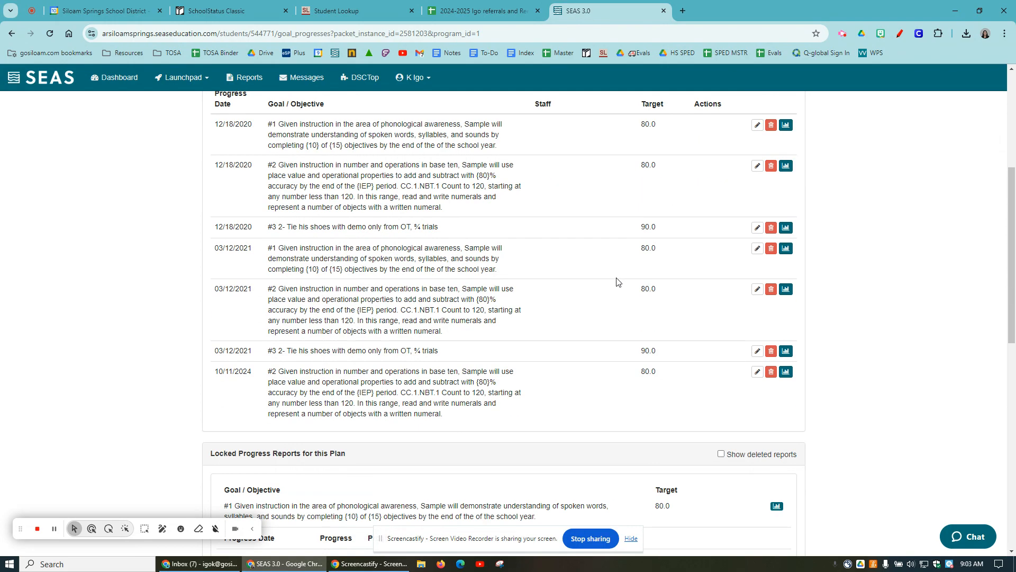
{"action": "left_click", "coordinate": [758, 372]}
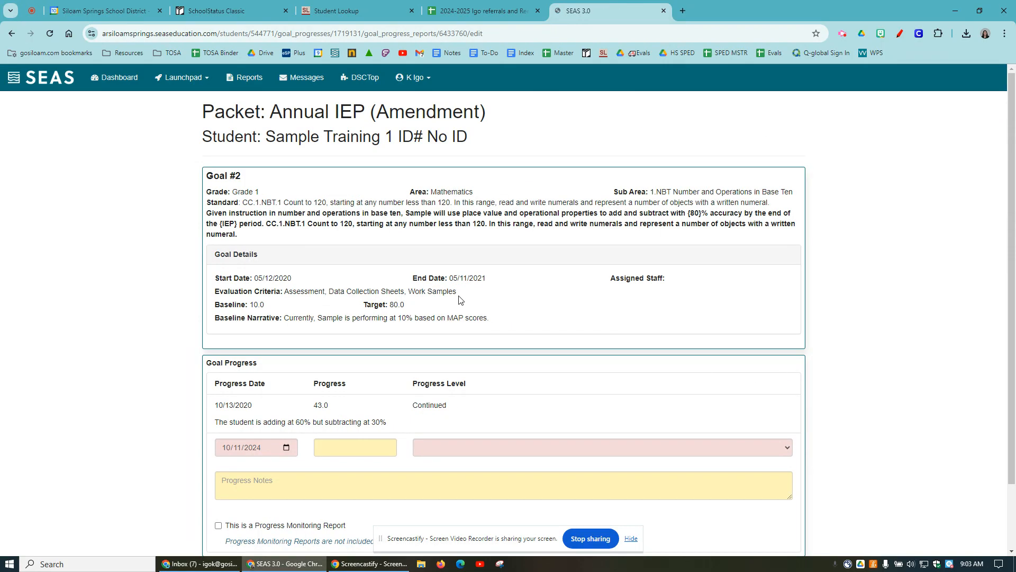
{"action": "scroll", "coordinate": [413, 296], "scroll_direction": "down", "scroll_amount": 1}
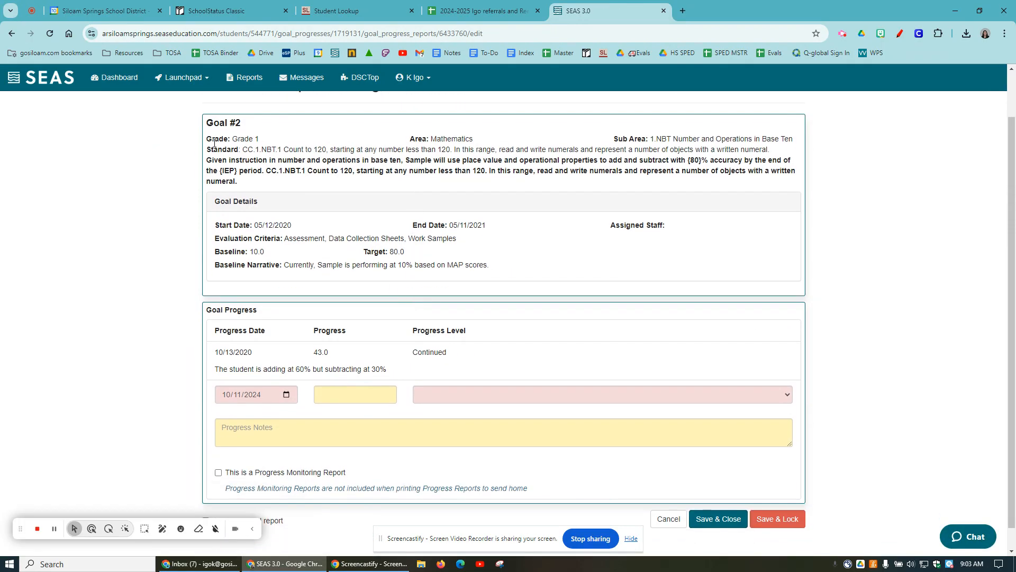
{"action": "left_click_drag", "start_coordinate": [211, 124], "coordinate": [527, 288]}
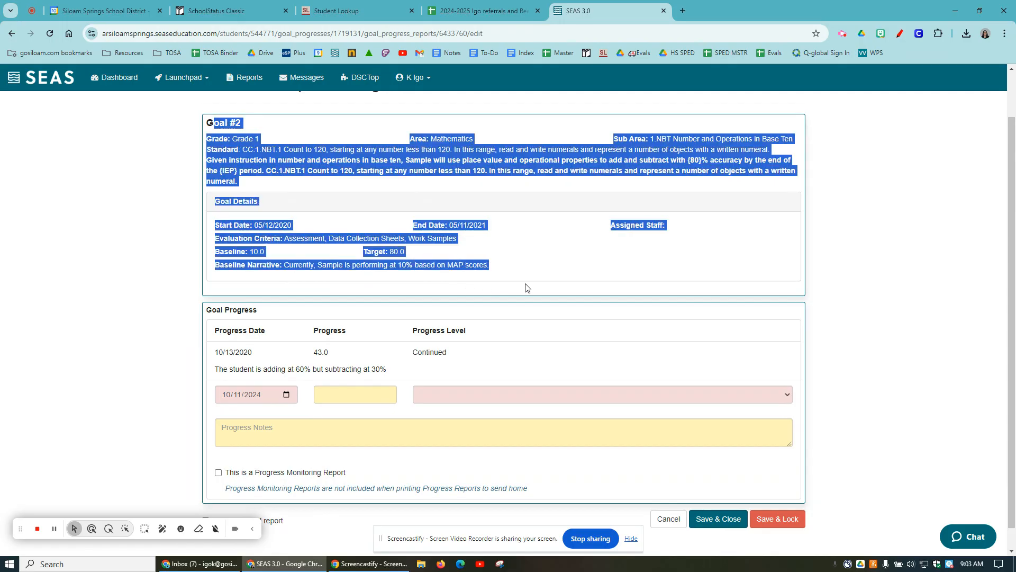
{"action": "left_click", "coordinate": [527, 288]}
{"action": "scroll", "coordinate": [497, 280], "scroll_direction": "down", "scroll_amount": 1}
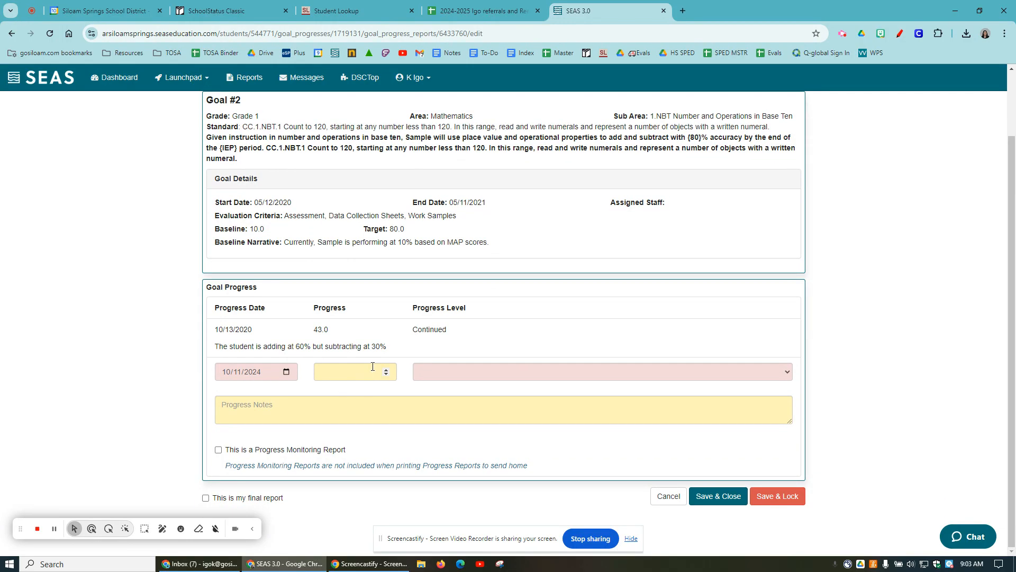
- Enter 58 as the goal's progress and set the progress level to Continued
{"action": "left_click", "coordinate": [361, 372]}
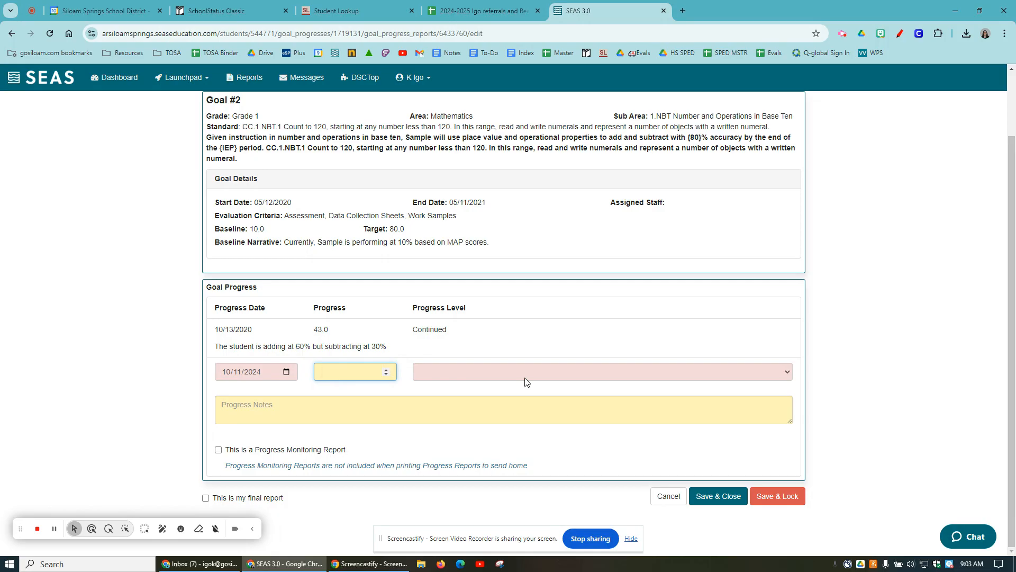
{"action": "type", "text": "58"}
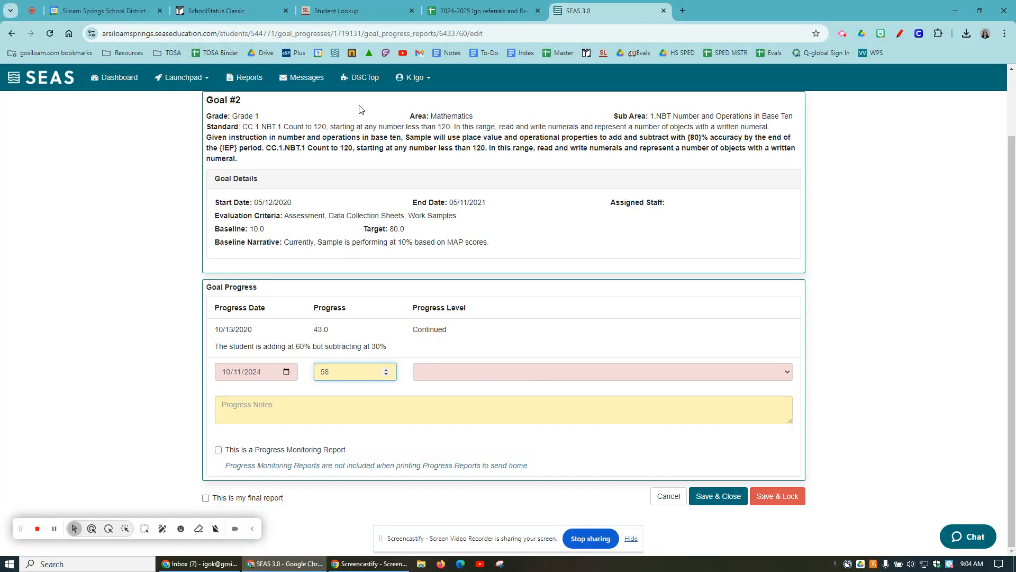
{"action": "left_click_drag", "start_coordinate": [416, 233], "coordinate": [390, 229]}
{"action": "left_click", "coordinate": [384, 370]}
{"action": "left_click", "coordinate": [438, 373]}
{"action": "left_click", "coordinate": [440, 400]}
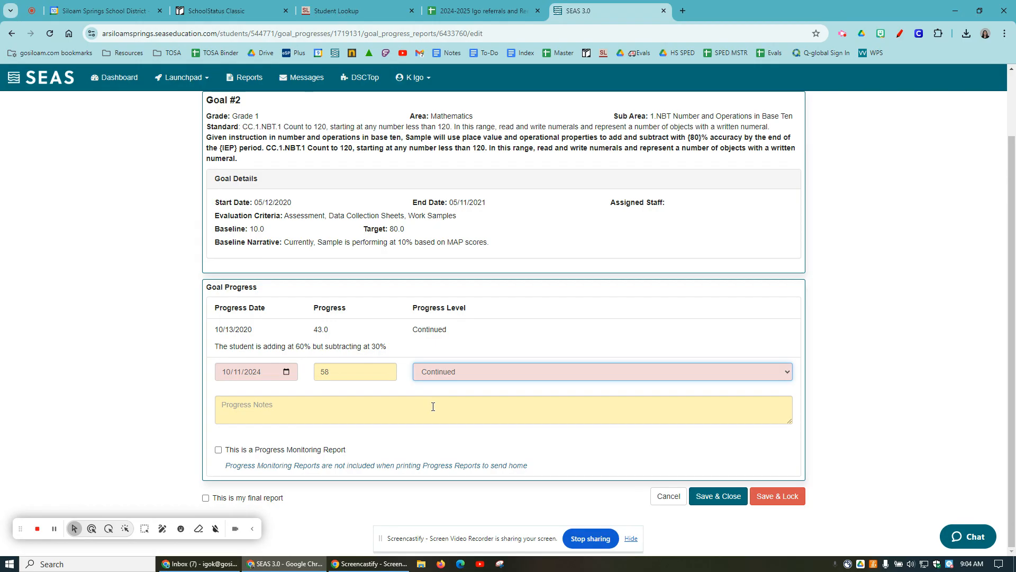
{"action": "left_click", "coordinate": [375, 409]}
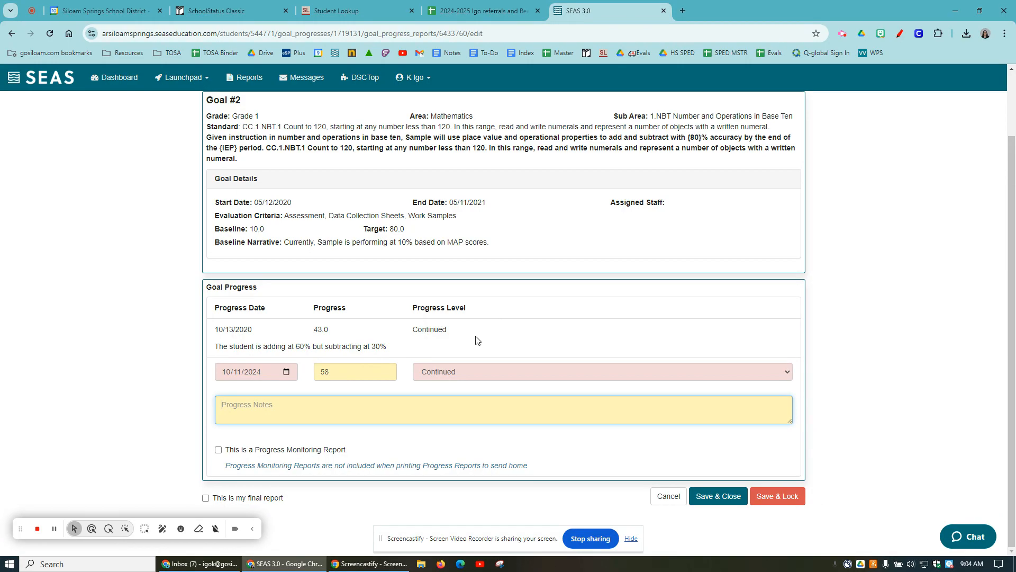
- Set the 10/11/2024 progress value to 82 and the progress level to Mastered
{"action": "left_click_drag", "start_coordinate": [373, 370], "coordinate": [320, 372]}
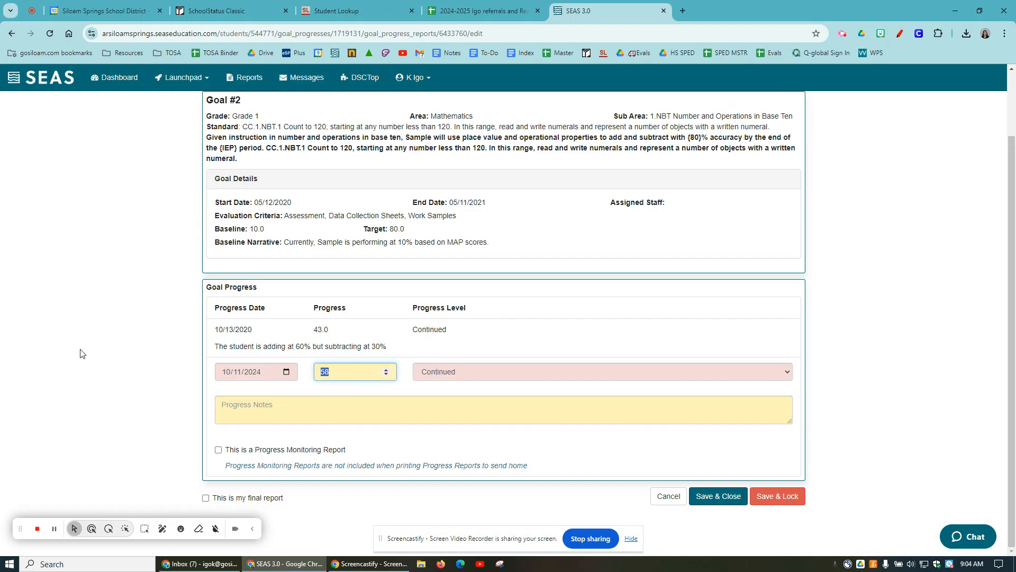
{"action": "type", "text": "8"}
{"action": "scroll", "coordinate": [517, 206], "scroll_direction": "up", "scroll_amount": 1}
{"action": "left_click_drag", "start_coordinate": [406, 283], "coordinate": [376, 283]}
{"action": "scroll", "coordinate": [502, 375], "scroll_direction": "down", "scroll_amount": 1}
{"action": "left_click", "coordinate": [501, 358]}
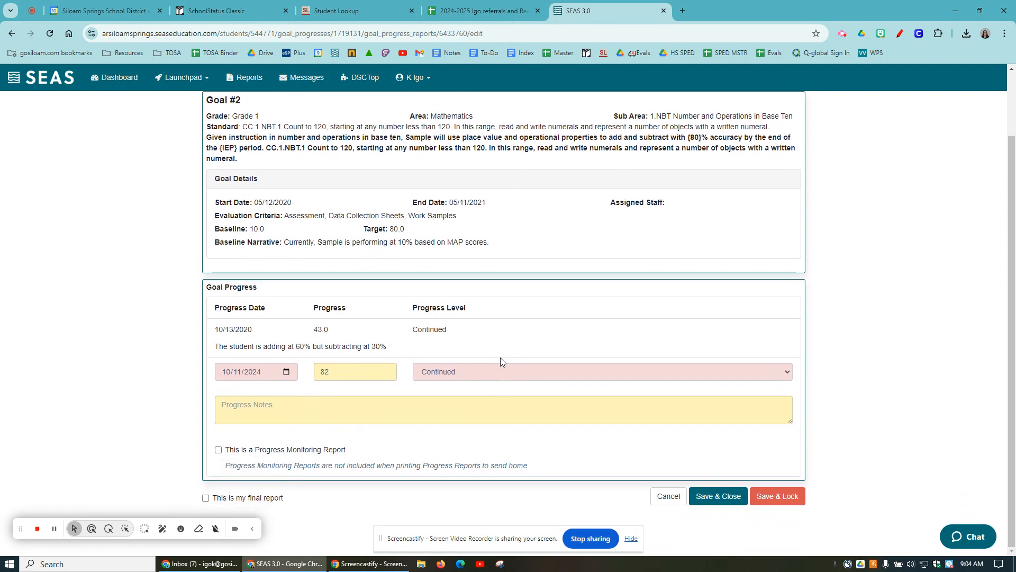
{"action": "left_click", "coordinate": [499, 373]}
{"action": "left_click", "coordinate": [484, 422]}
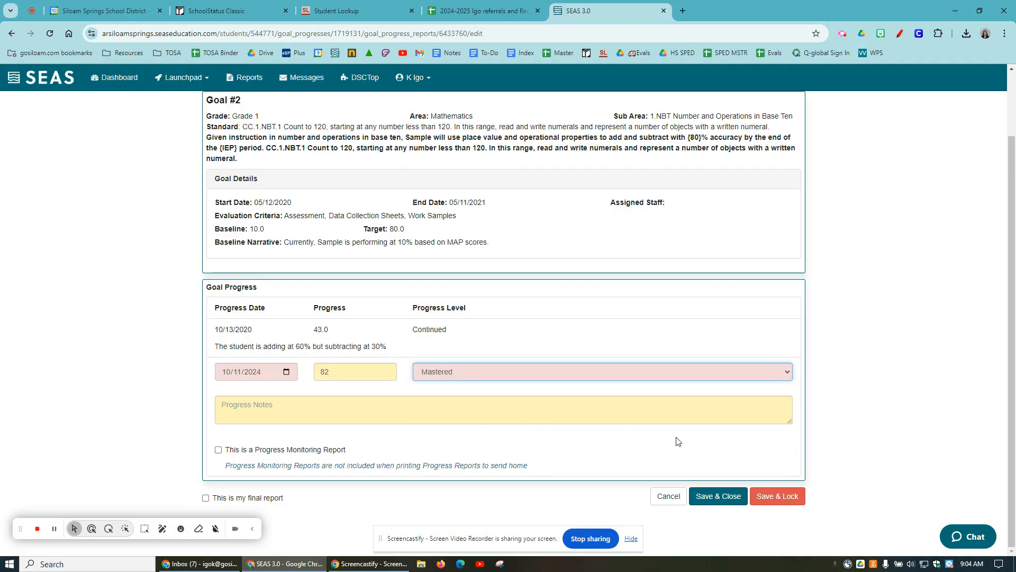
- Mark this as the final report and set the progress level to Not Initiated
{"action": "left_click", "coordinate": [217, 498]}
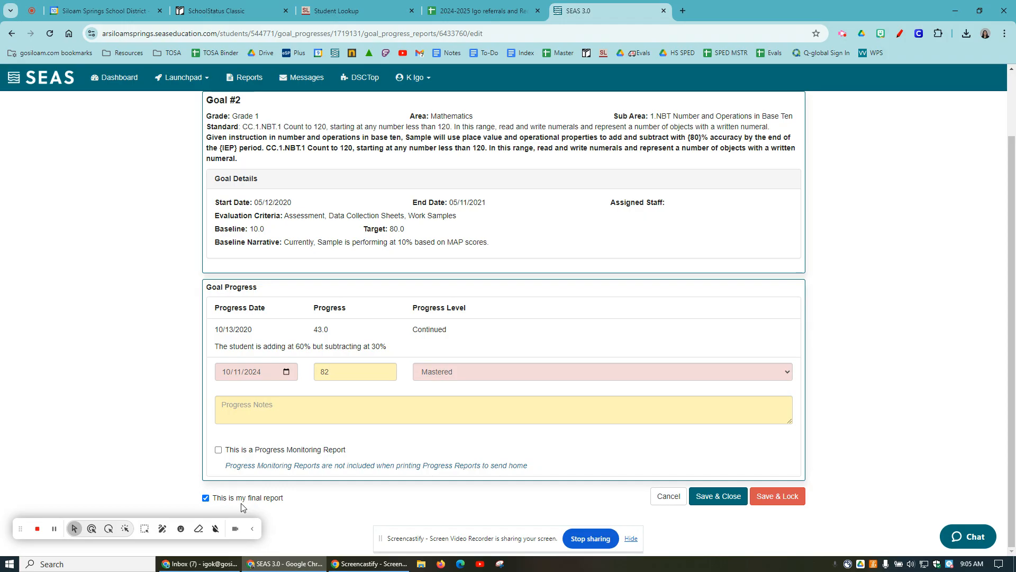
{"action": "left_click", "coordinate": [542, 372]}
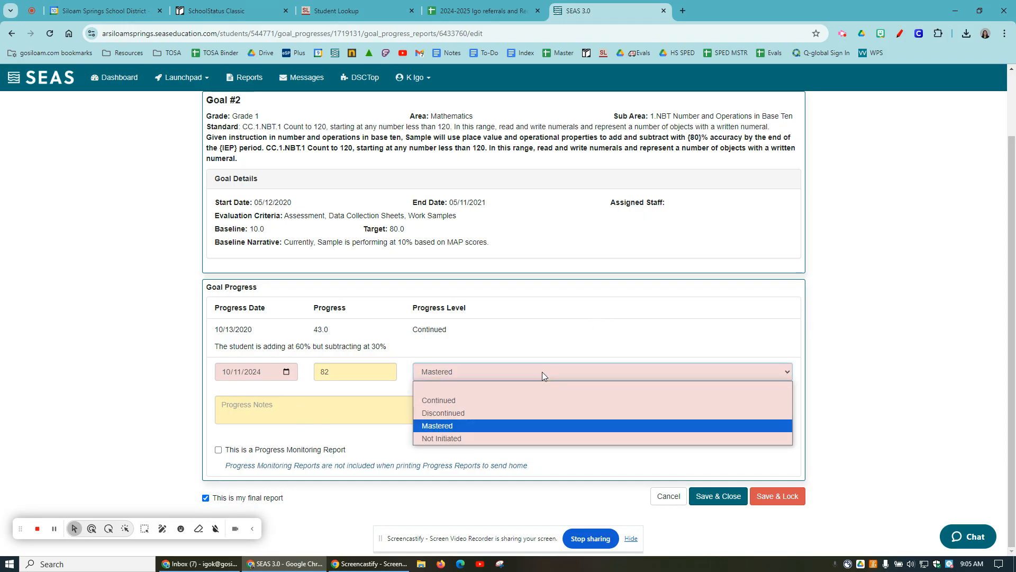
{"action": "left_click", "coordinate": [532, 439]}
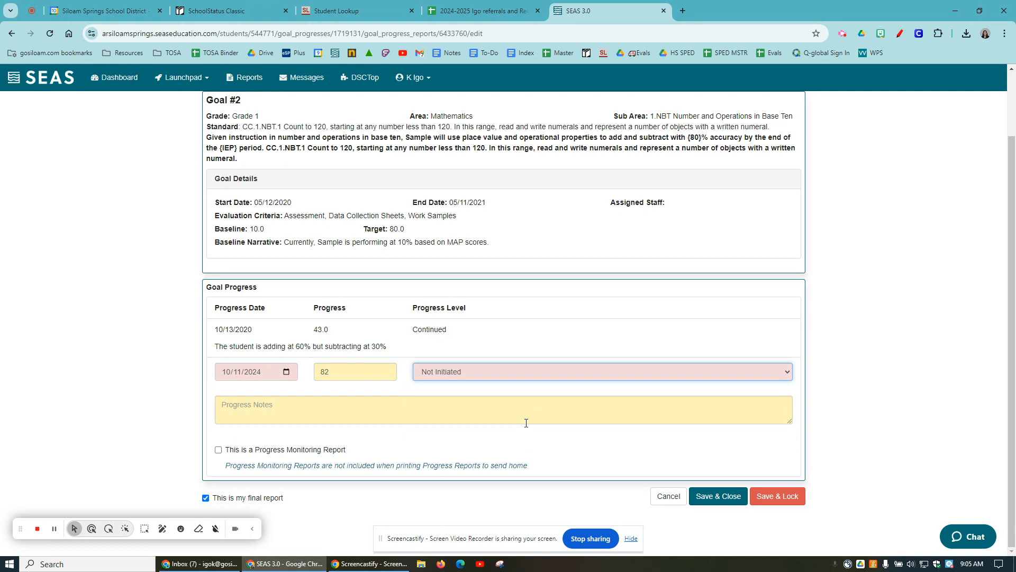
{"action": "left_click", "coordinate": [527, 378]}
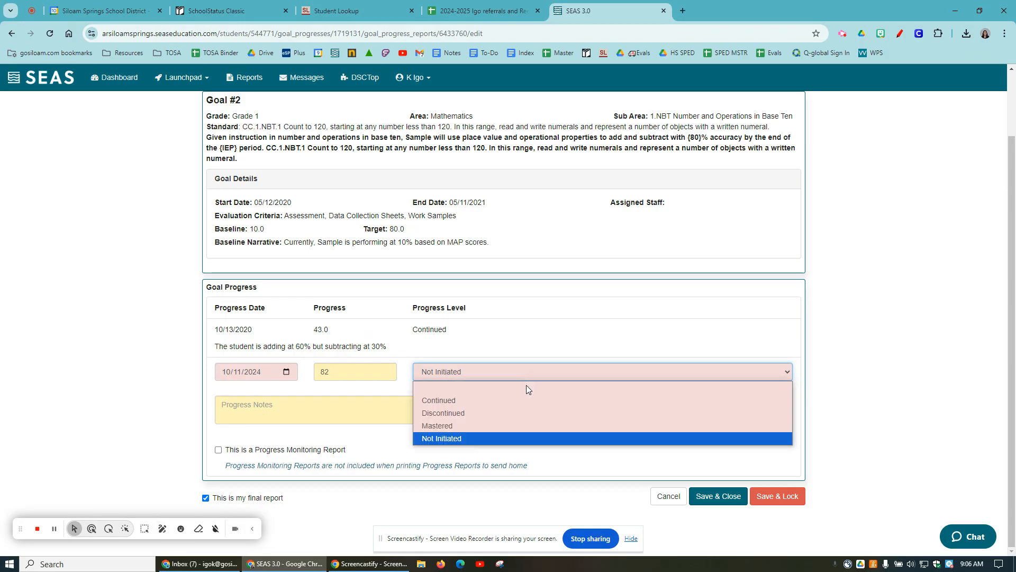
{"action": "left_click", "coordinate": [523, 438]}
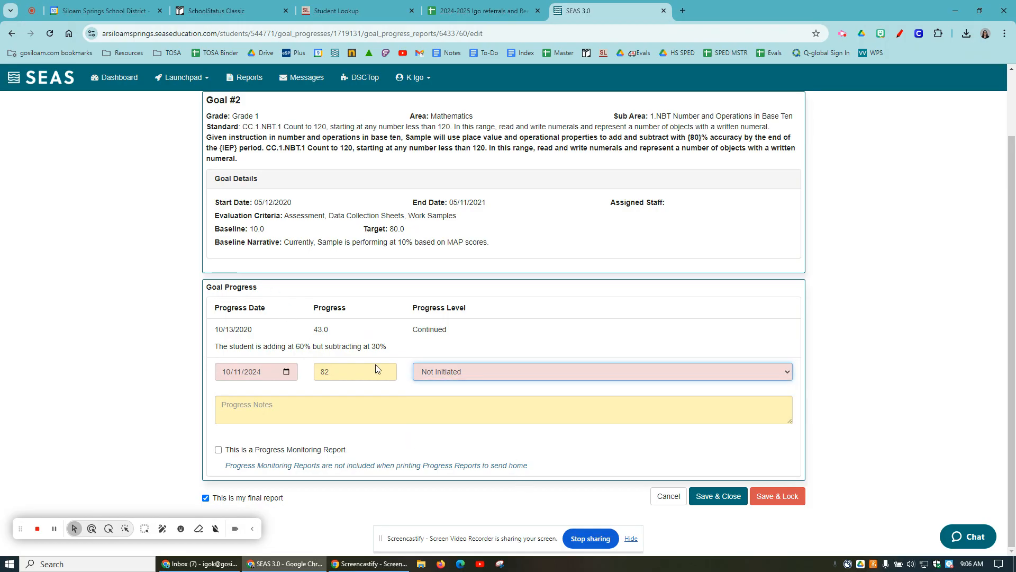
- Clear the progress value on the Not Initiated entry and unmark it as the final report
{"action": "double_click", "coordinate": [381, 370]}
{"action": "type", "text": "0"}
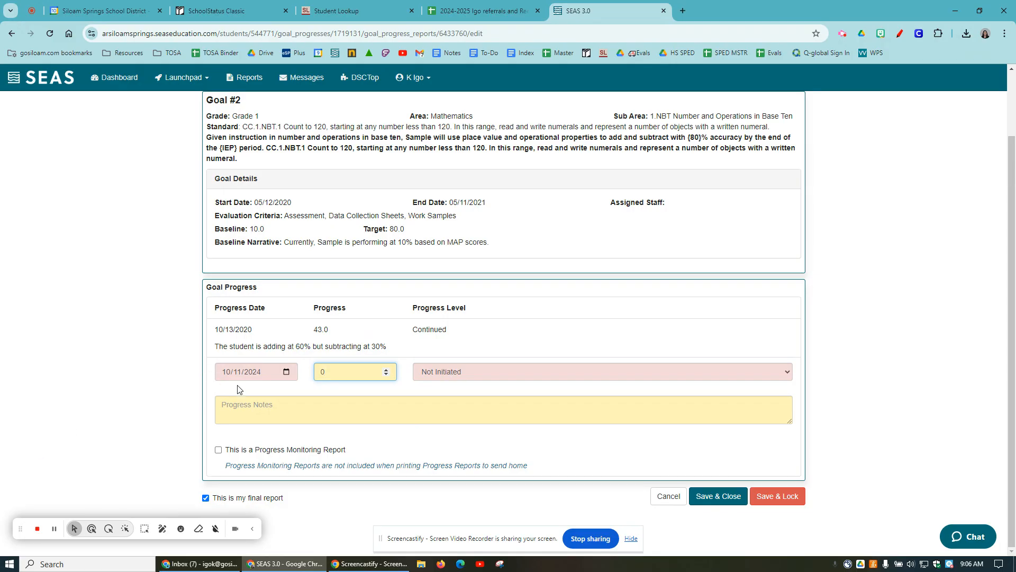
{"action": "key", "text": "BackSpace"}
{"action": "left_click", "coordinate": [558, 373]}
{"action": "left_click", "coordinate": [545, 443]}
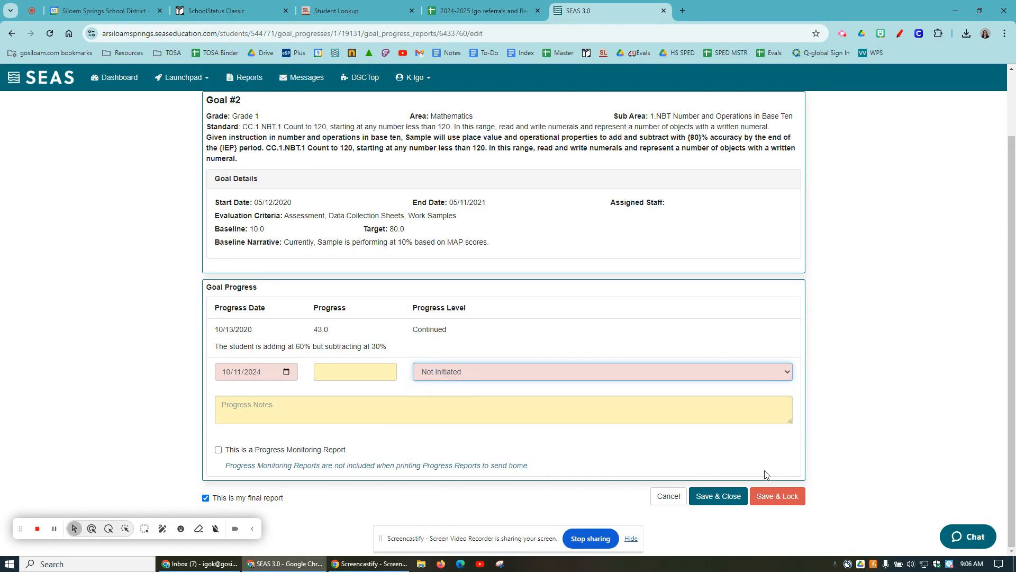
{"action": "left_click", "coordinate": [258, 501]}
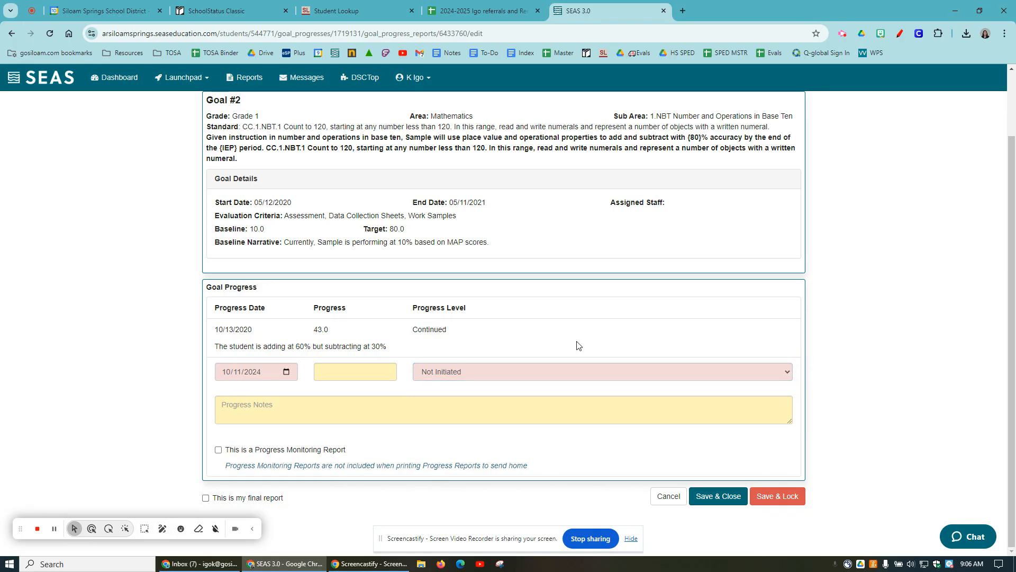
- Set the progress value to 58, then save and lock the 10/11/2024 progress report
{"action": "left_click", "coordinate": [329, 371]}
{"action": "type", "text": "58"}
{"action": "left_click", "coordinate": [788, 499]}
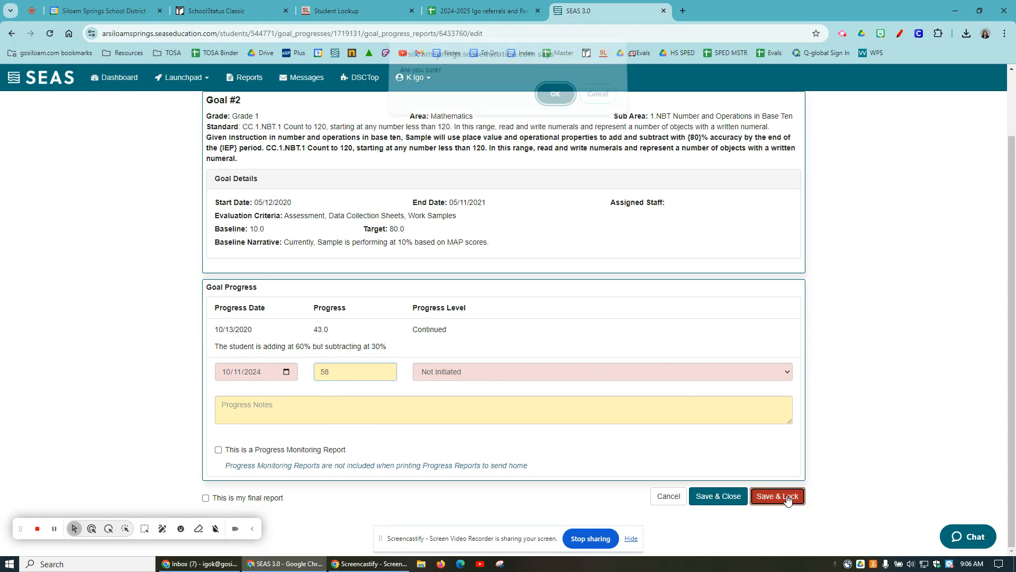
{"action": "left_click", "coordinate": [556, 101]}
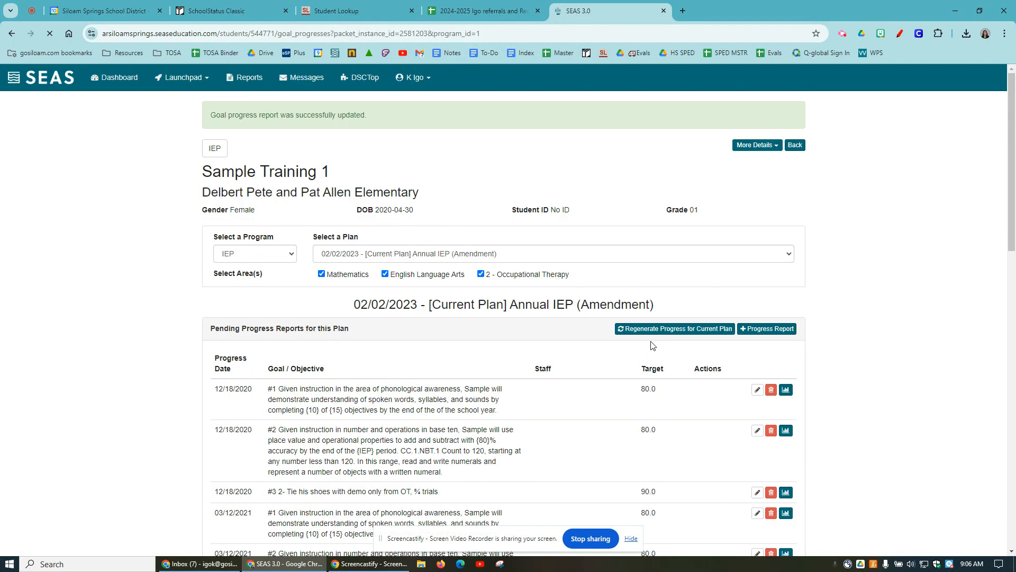
- Review the locked progress reports for this plan, including the 10/11/2024 entry under the Mathematics goal
{"action": "scroll", "coordinate": [648, 365], "scroll_direction": "down", "scroll_amount": 15}
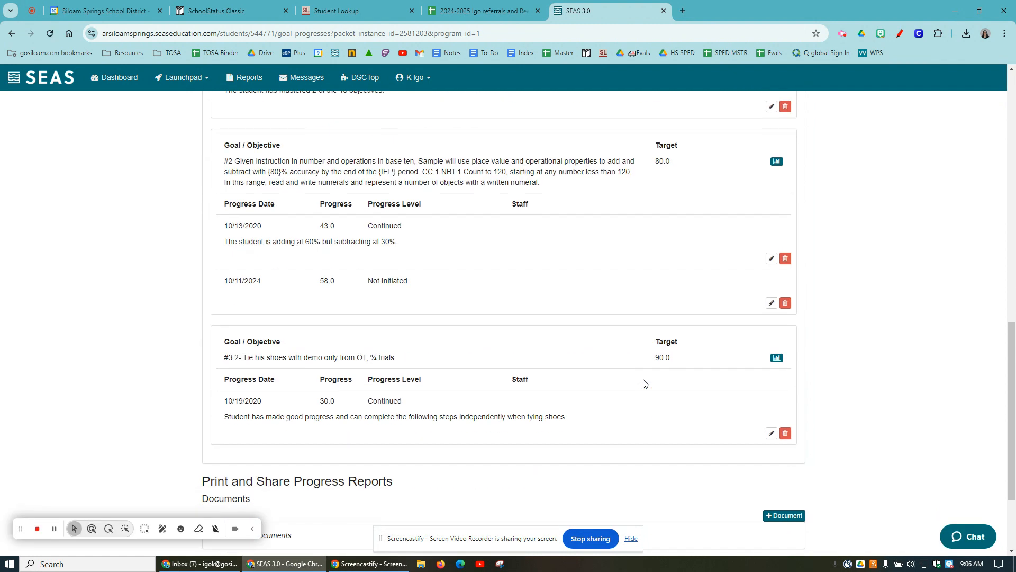
{"action": "scroll", "coordinate": [590, 368], "scroll_direction": "up", "scroll_amount": 2}
{"action": "scroll", "coordinate": [381, 360], "scroll_direction": "up", "scroll_amount": 2}
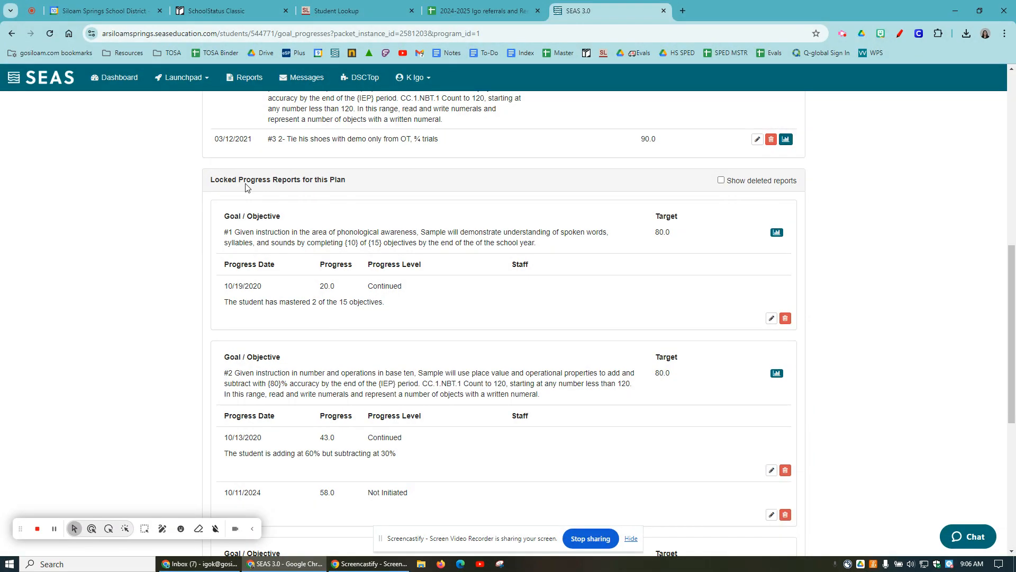
{"action": "left_click_drag", "start_coordinate": [228, 180], "coordinate": [368, 180]}
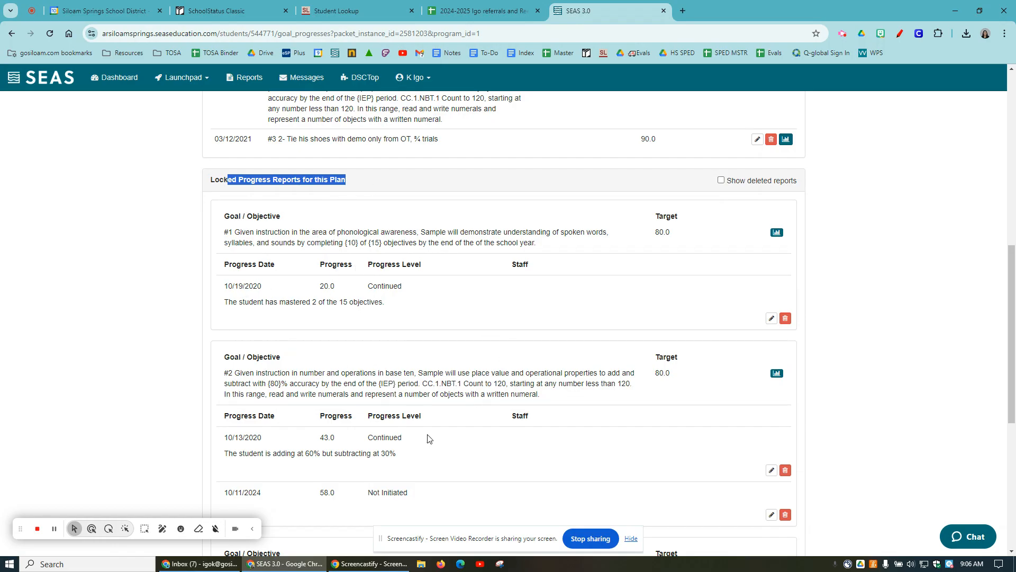
{"action": "scroll", "coordinate": [333, 412], "scroll_direction": "down", "scroll_amount": 2}
{"action": "scroll", "coordinate": [413, 444], "scroll_direction": "down", "scroll_amount": 3}
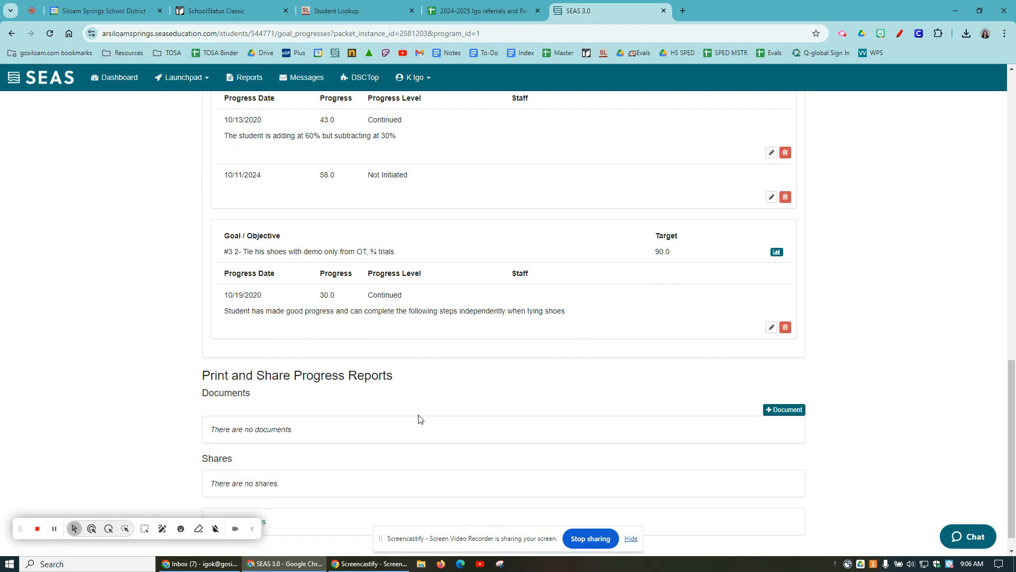
{"action": "scroll", "coordinate": [506, 369], "scroll_direction": "up", "scroll_amount": 4}
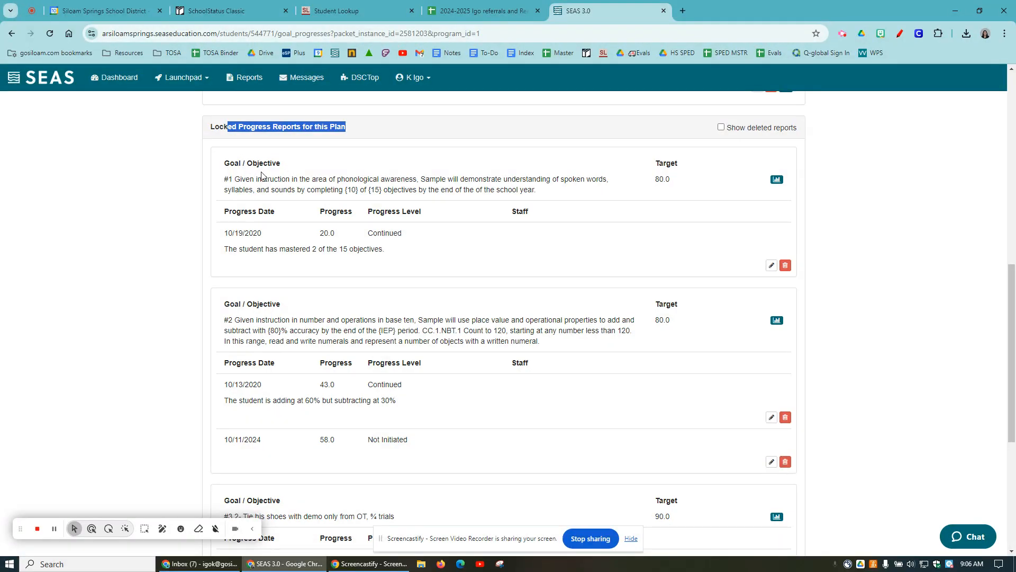
{"action": "scroll", "coordinate": [238, 307], "scroll_direction": "down", "scroll_amount": 2}
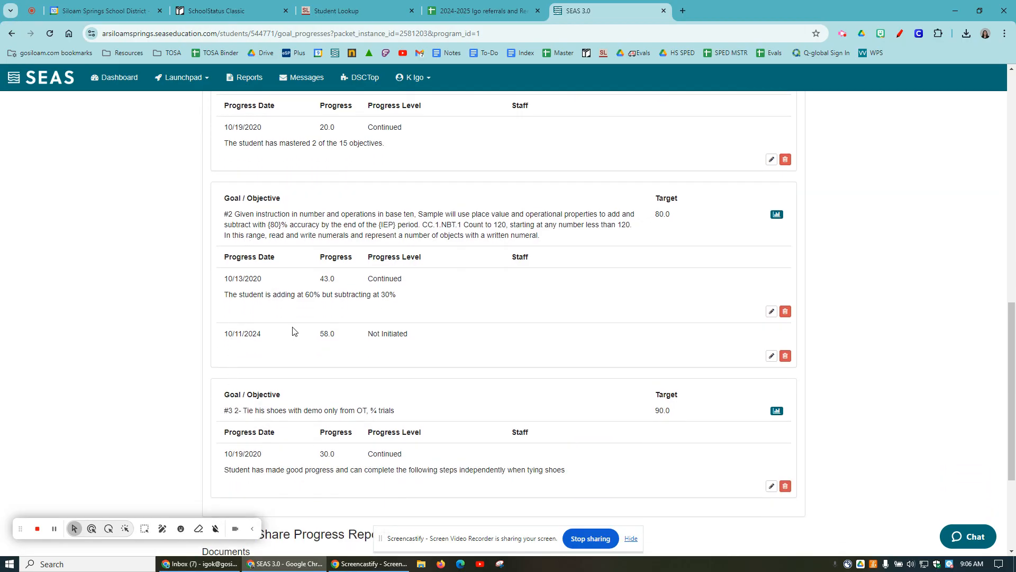
{"action": "left_click_drag", "start_coordinate": [293, 332], "coordinate": [196, 338]}
{"action": "left_click", "coordinate": [357, 359]}
{"action": "scroll", "coordinate": [450, 381], "scroll_direction": "up", "scroll_amount": 10}
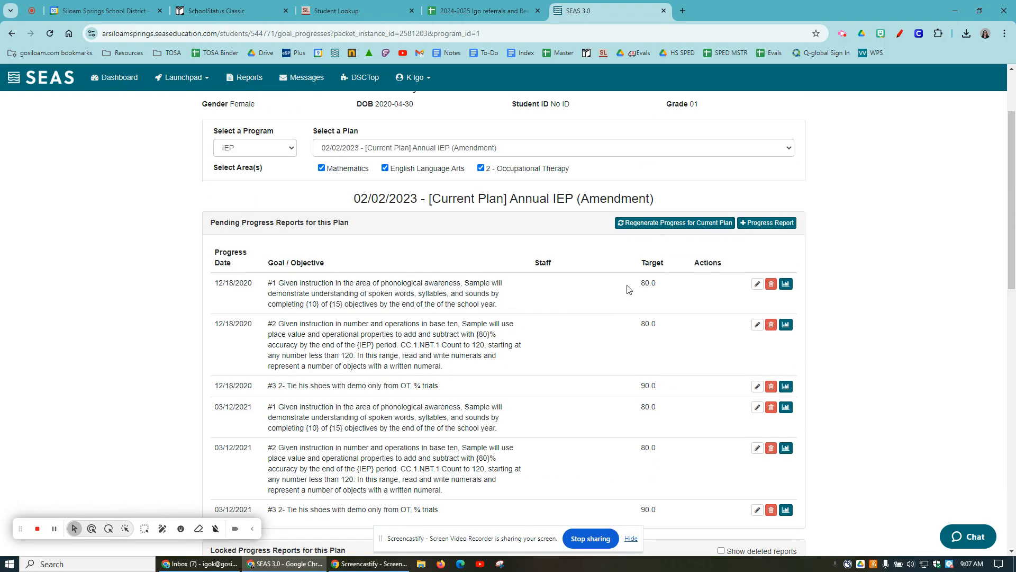
{"action": "left_click", "coordinate": [760, 286]}
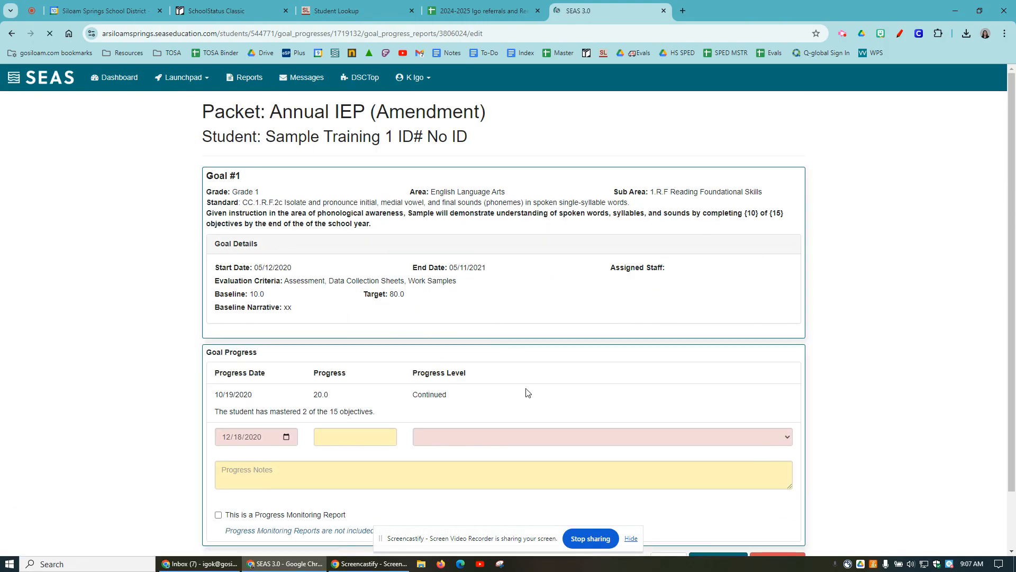
{"action": "left_click", "coordinate": [513, 431]}
{"action": "left_click", "coordinate": [381, 436]}
{"action": "type", "text": "58"}
{"action": "left_click", "coordinate": [578, 437]}
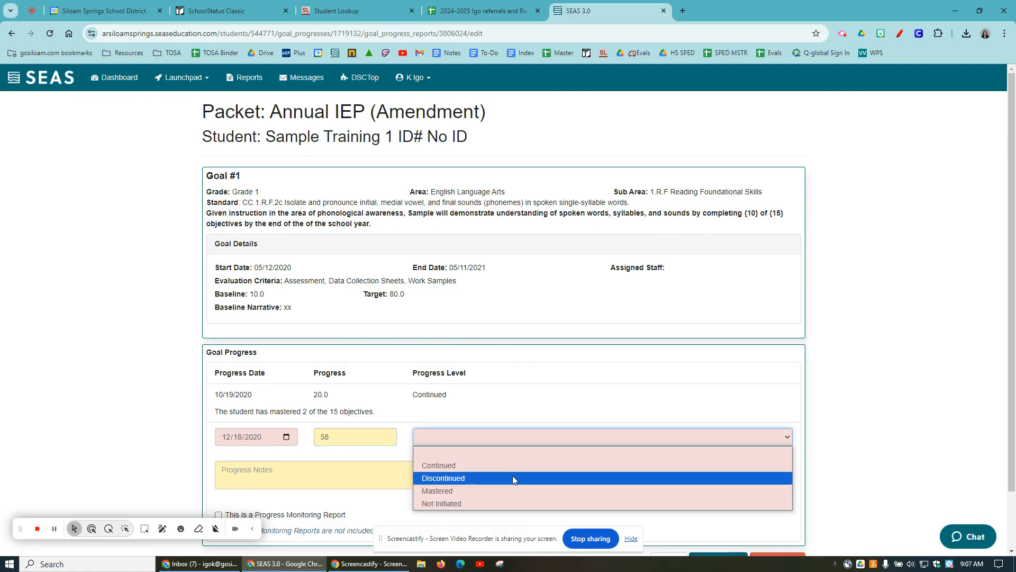
{"action": "left_click", "coordinate": [512, 463]}
{"action": "scroll", "coordinate": [511, 467], "scroll_direction": "down", "scroll_amount": 1}
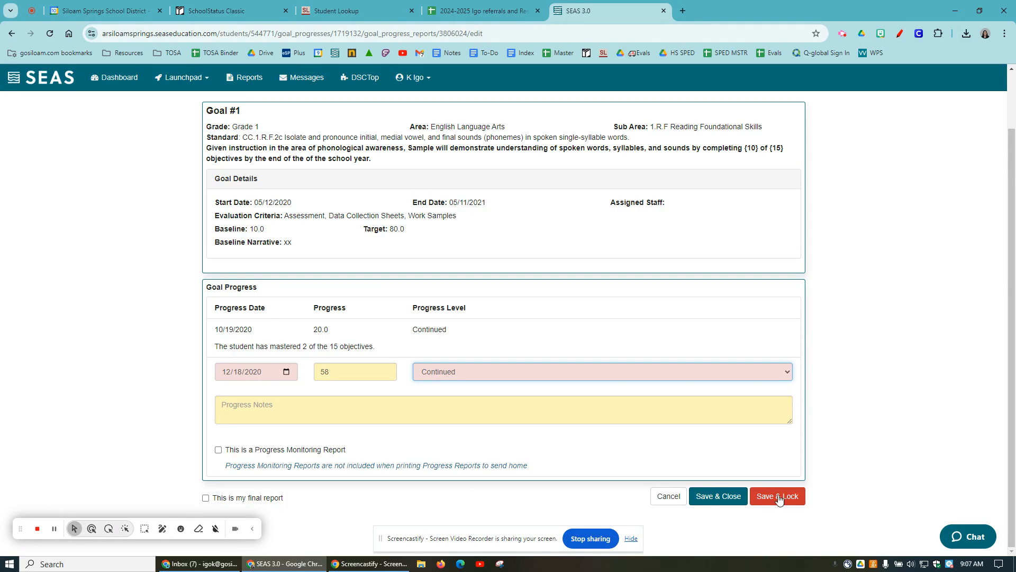
{"action": "left_click", "coordinate": [662, 499]}
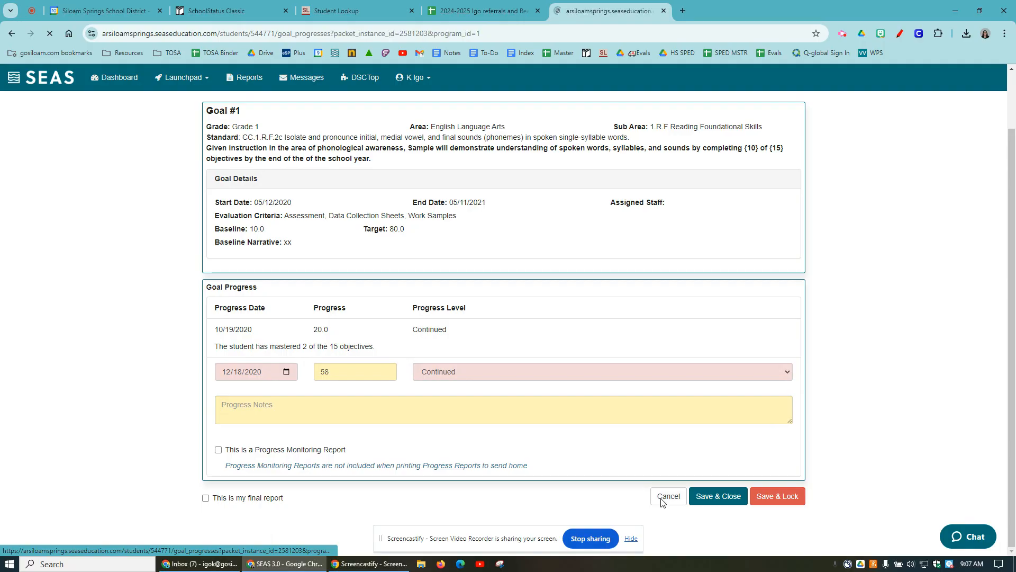
- Generate a printable progress report document covering the English Language Arts, Mathematics and Occupational Therapy goals
{"action": "scroll", "coordinate": [577, 459], "scroll_direction": "down", "scroll_amount": 10}
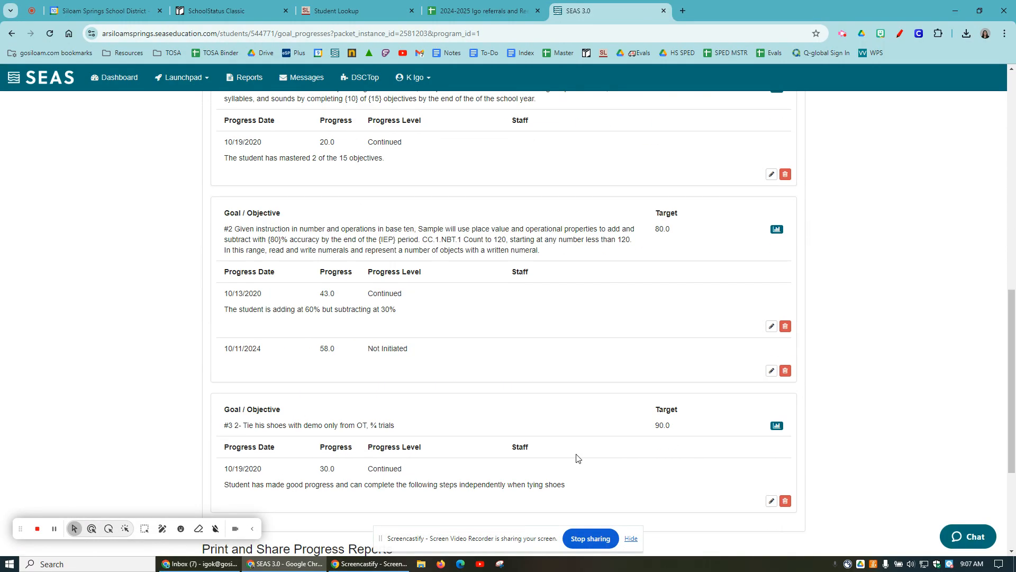
{"action": "scroll", "coordinate": [577, 460], "scroll_direction": "down", "scroll_amount": 4}
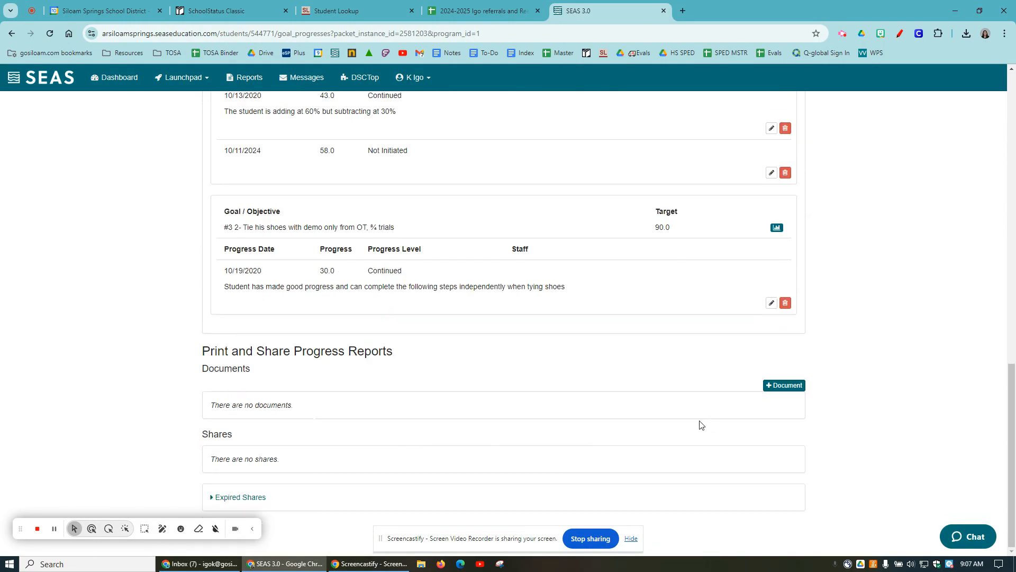
{"action": "scroll", "coordinate": [642, 444], "scroll_direction": "up", "scroll_amount": 7}
{"action": "scroll", "coordinate": [642, 444], "scroll_direction": "down", "scroll_amount": 3}
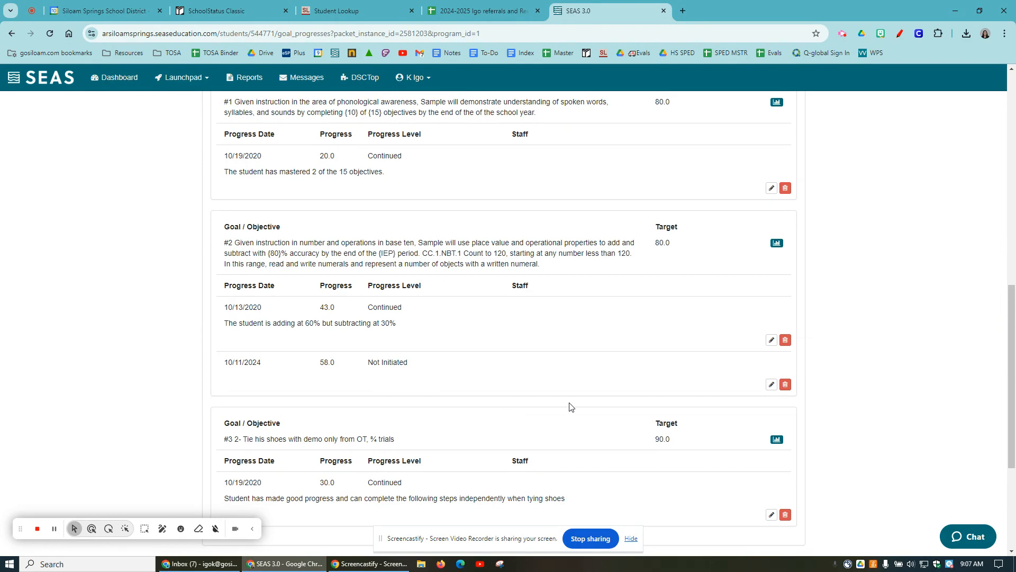
{"action": "scroll", "coordinate": [595, 387], "scroll_direction": "down", "scroll_amount": 2}
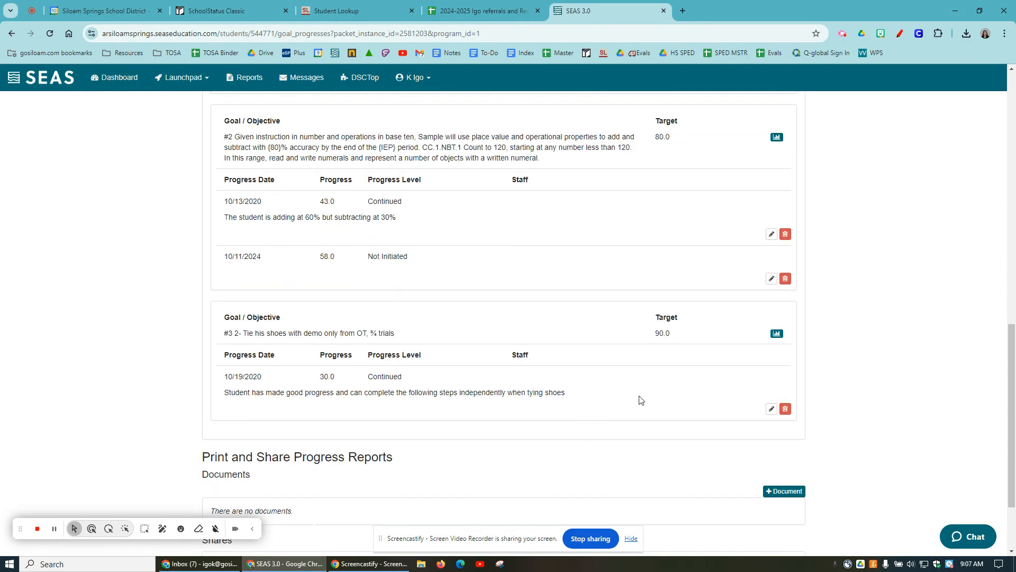
{"action": "scroll", "coordinate": [642, 400], "scroll_direction": "up", "scroll_amount": 10}
{"action": "scroll", "coordinate": [633, 407], "scroll_direction": "down", "scroll_amount": 12}
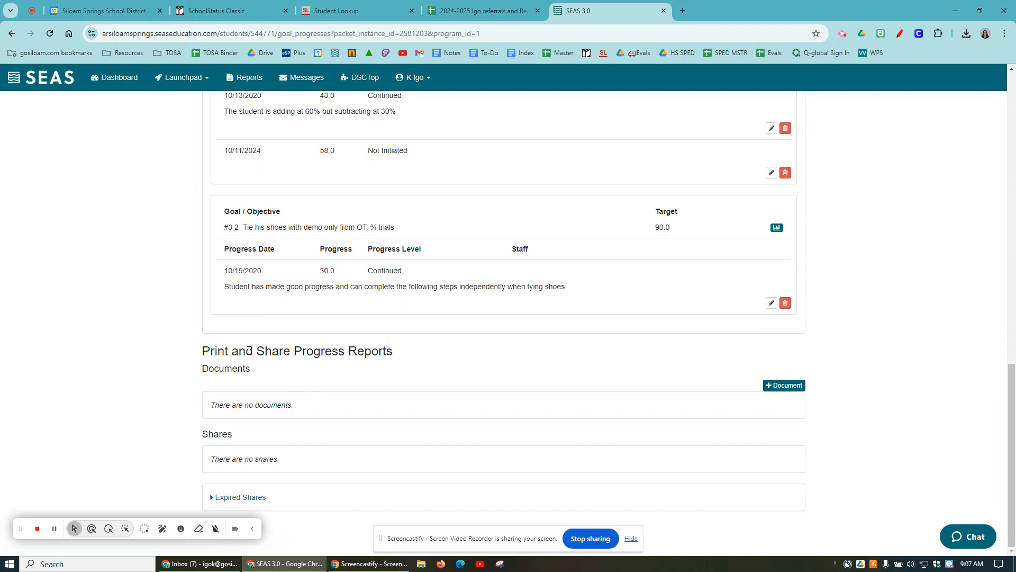
{"action": "left_click", "coordinate": [784, 386]}
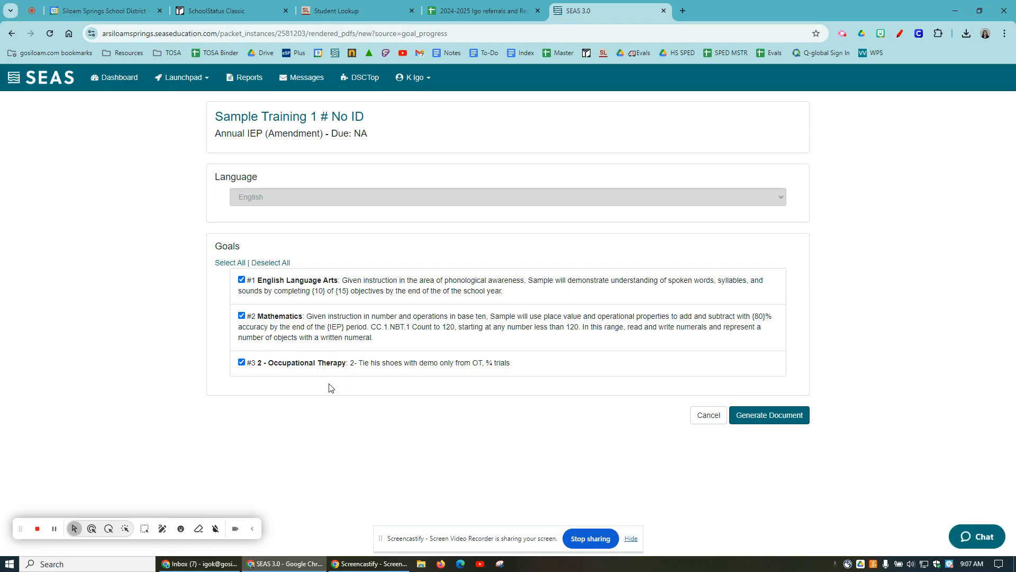
{"action": "left_click", "coordinate": [794, 420]}
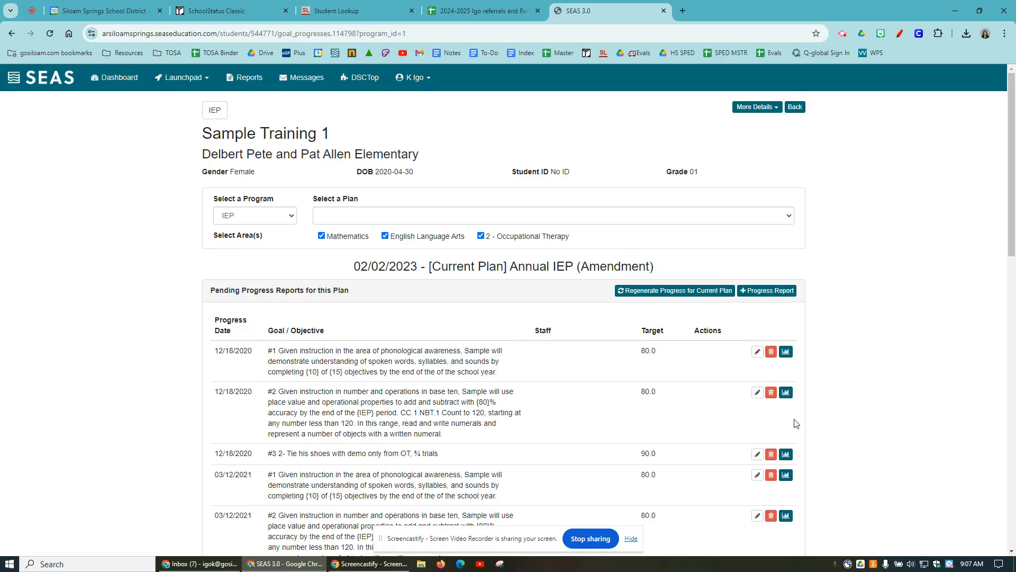
- Check the generated document's status, creation date, included goals and creator under Print and Share Progress Reports
{"action": "scroll", "coordinate": [797, 423], "scroll_direction": "down", "scroll_amount": 4}
{"action": "scroll", "coordinate": [796, 424], "scroll_direction": "down", "scroll_amount": 3}
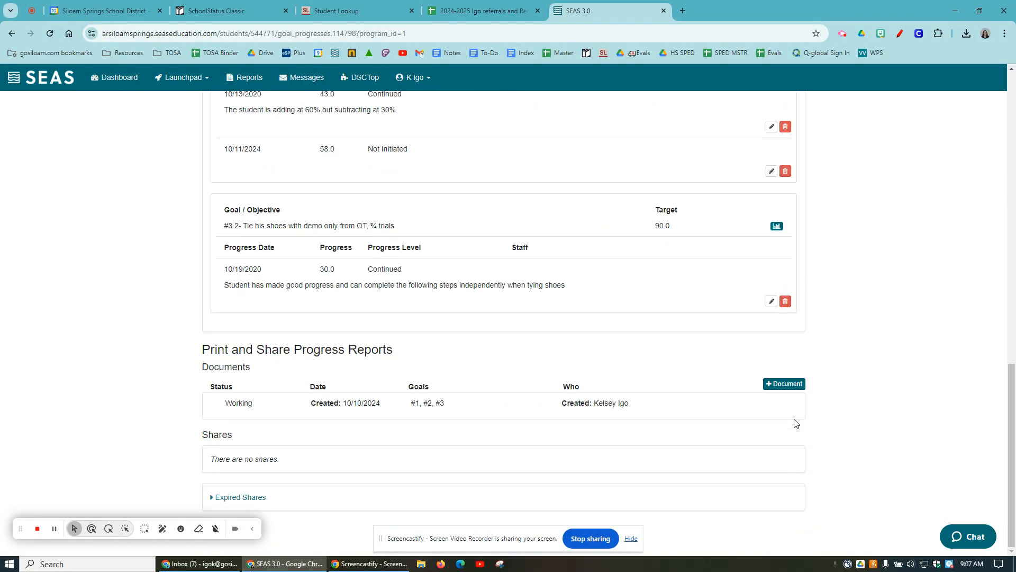
{"action": "left_click_drag", "start_coordinate": [260, 405], "coordinate": [201, 403]}
{"action": "left_click", "coordinate": [208, 413]}
{"action": "left_click", "coordinate": [842, 34]}
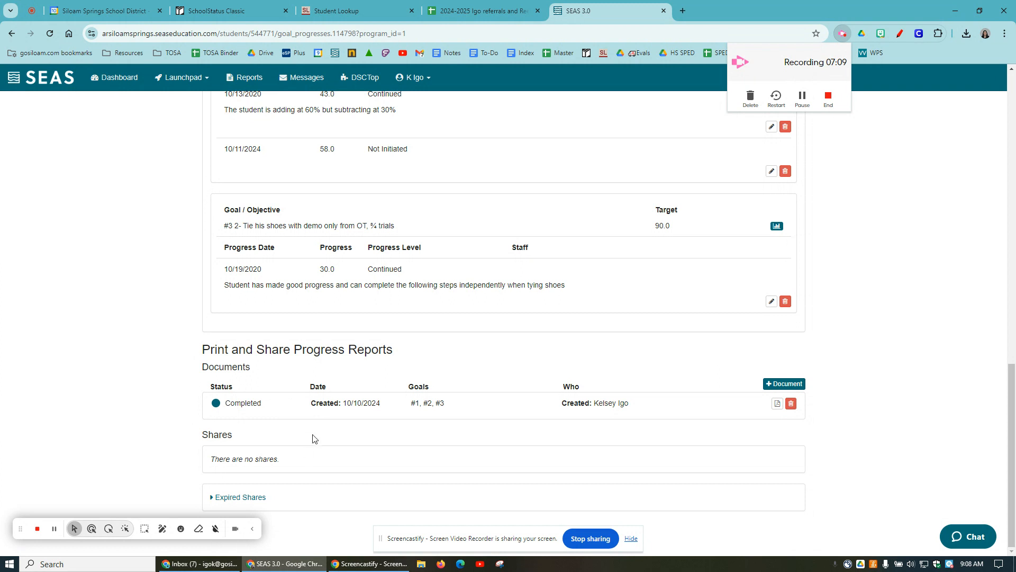
{"action": "left_click_drag", "start_coordinate": [222, 408], "coordinate": [272, 410]}
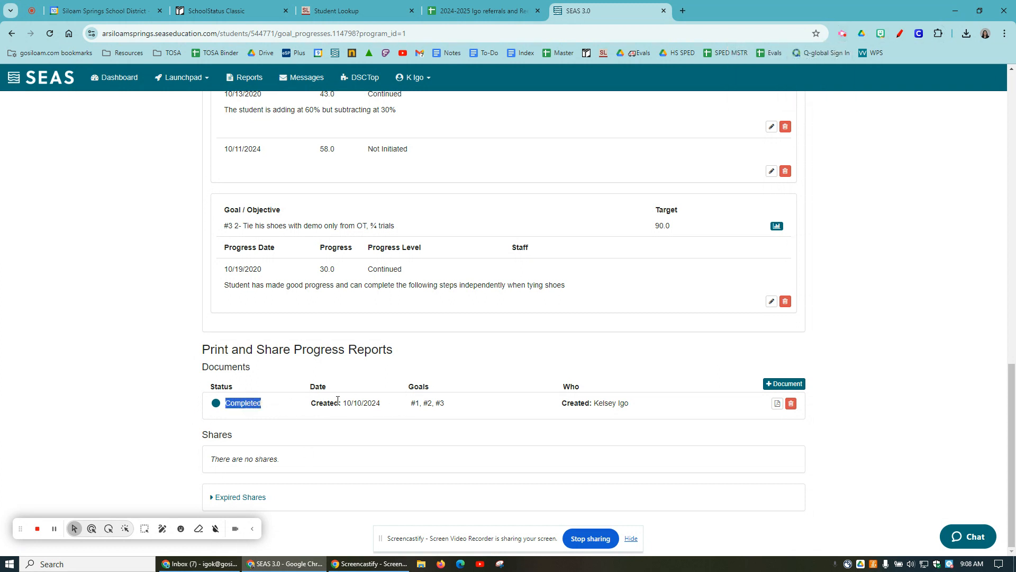
{"action": "left_click_drag", "start_coordinate": [337, 401], "coordinate": [381, 404]}
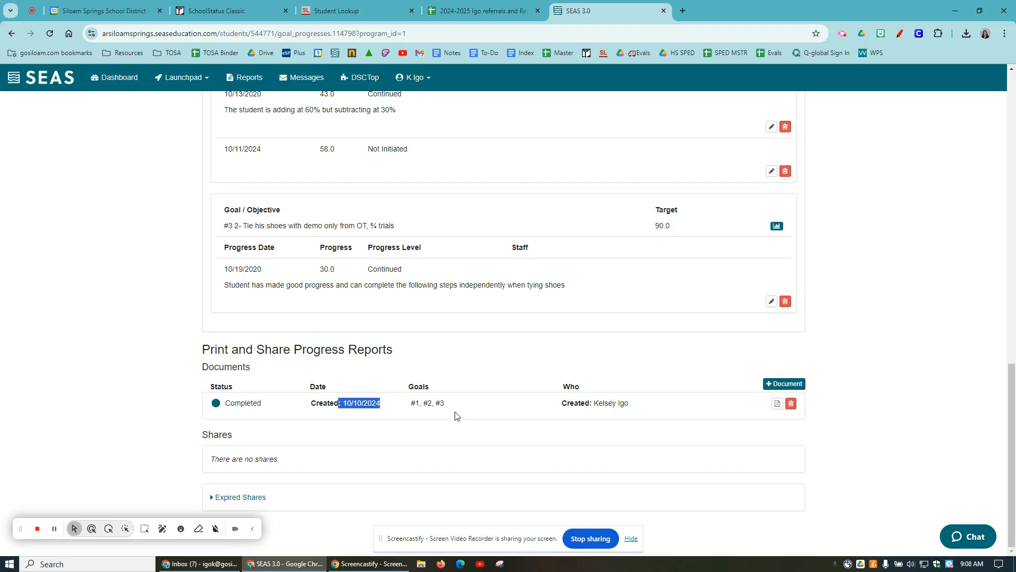
{"action": "triple_click", "coordinate": [429, 404]}
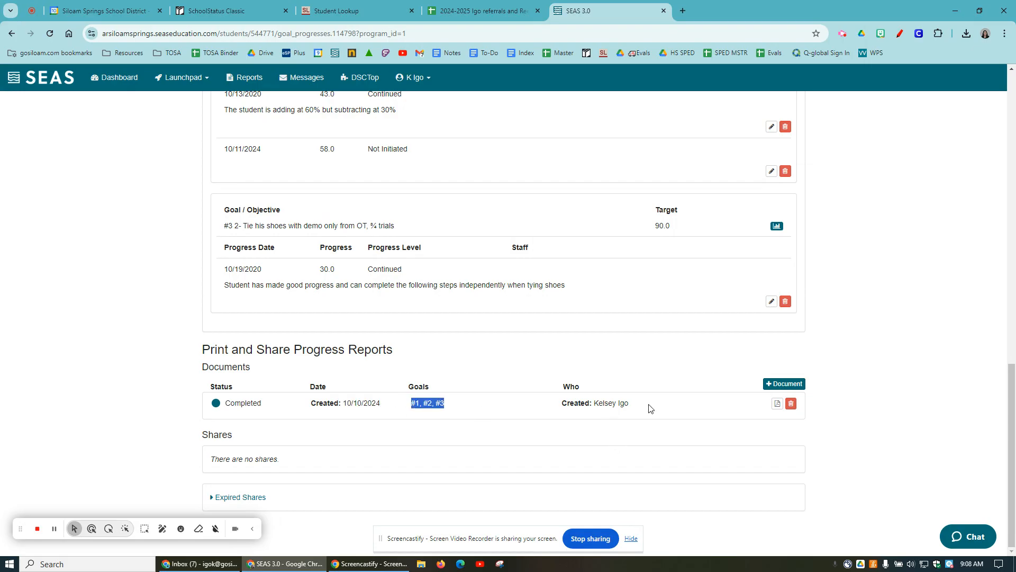
{"action": "left_click_drag", "start_coordinate": [624, 405], "coordinate": [542, 408]}
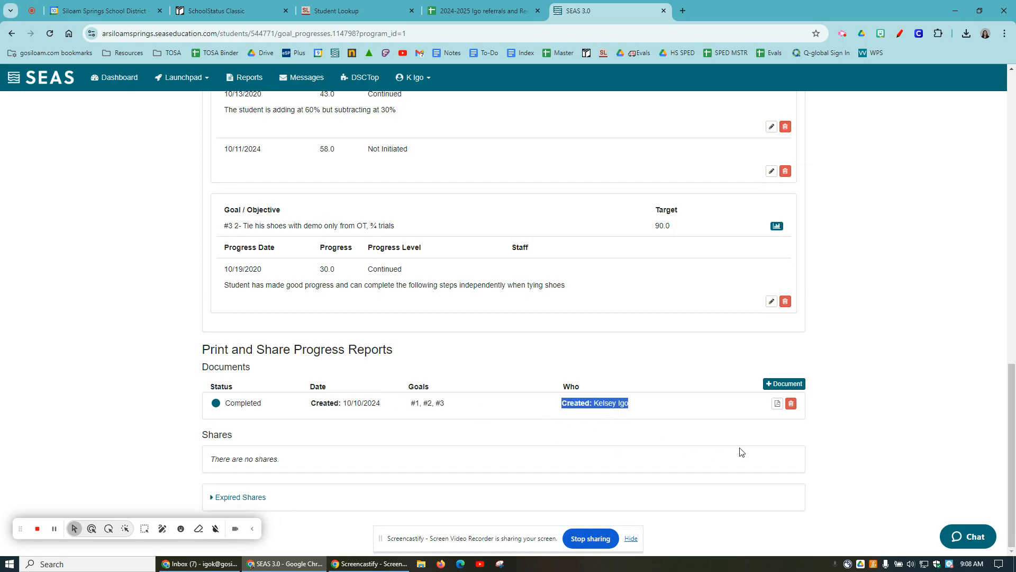
- Open the generated IEP progress report PDF and look through its goal pages
{"action": "left_click", "coordinate": [777, 405]}
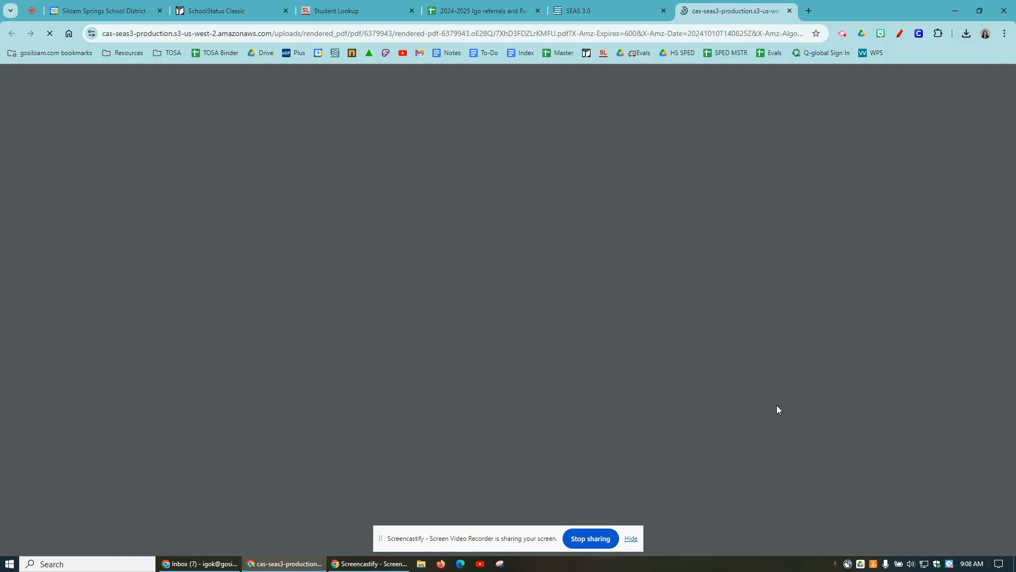
{"action": "scroll", "coordinate": [777, 412], "scroll_direction": "down", "scroll_amount": 20}
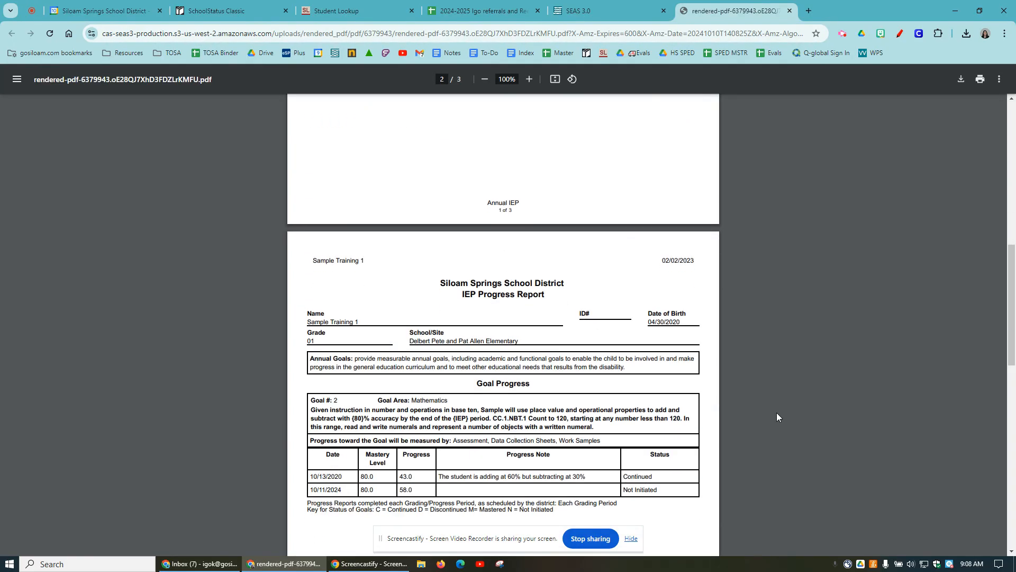
{"action": "scroll", "coordinate": [776, 416], "scroll_direction": "down", "scroll_amount": 3}
{"action": "scroll", "coordinate": [776, 417], "scroll_direction": "up", "scroll_amount": 20}
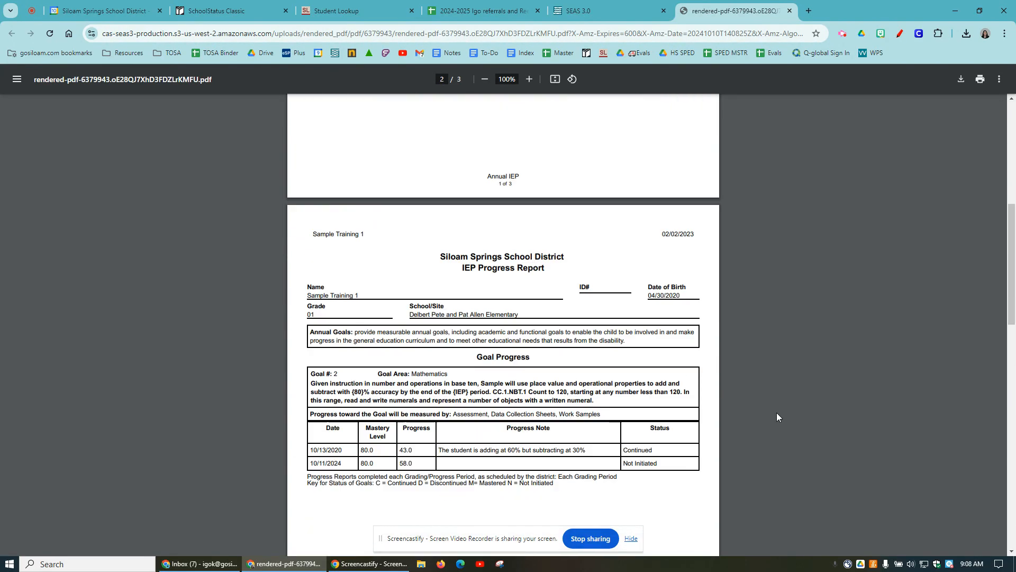
- Preview the progress report's print output and additional settings for the 50-SPED-Copier destination, and leave without printing
{"action": "left_click", "coordinate": [980, 79]}
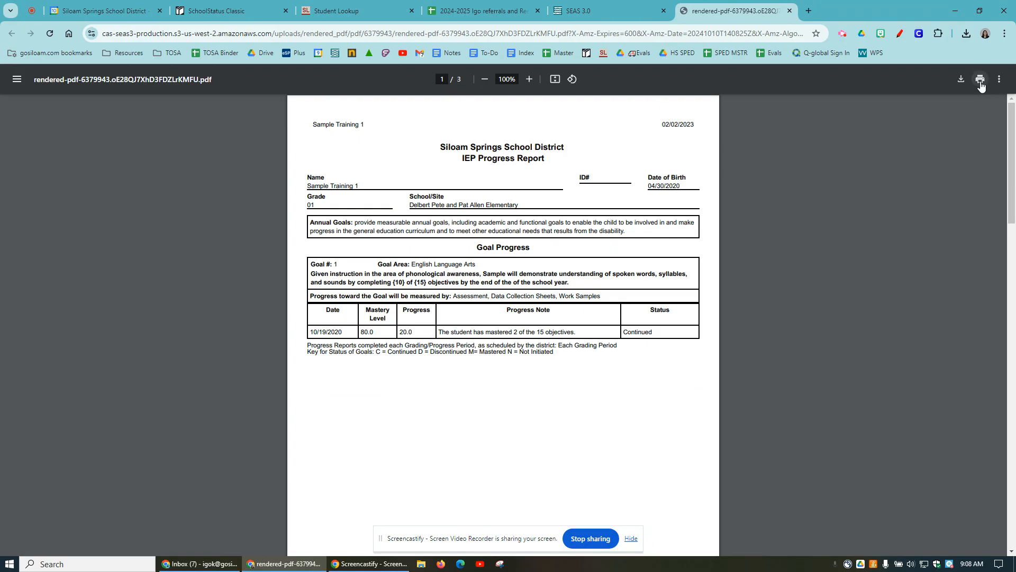
{"action": "left_click", "coordinate": [794, 94]}
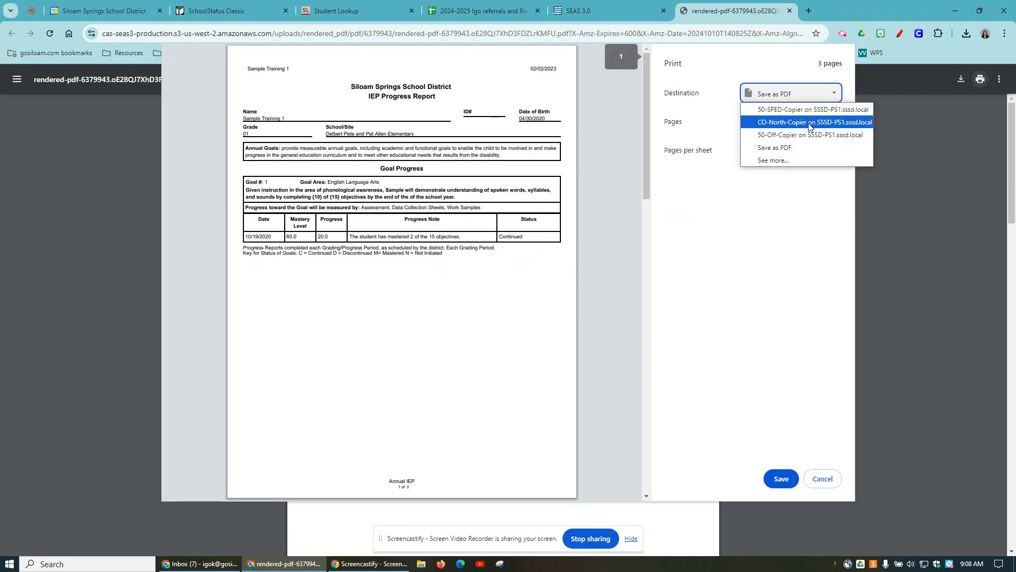
{"action": "left_click", "coordinate": [788, 104]}
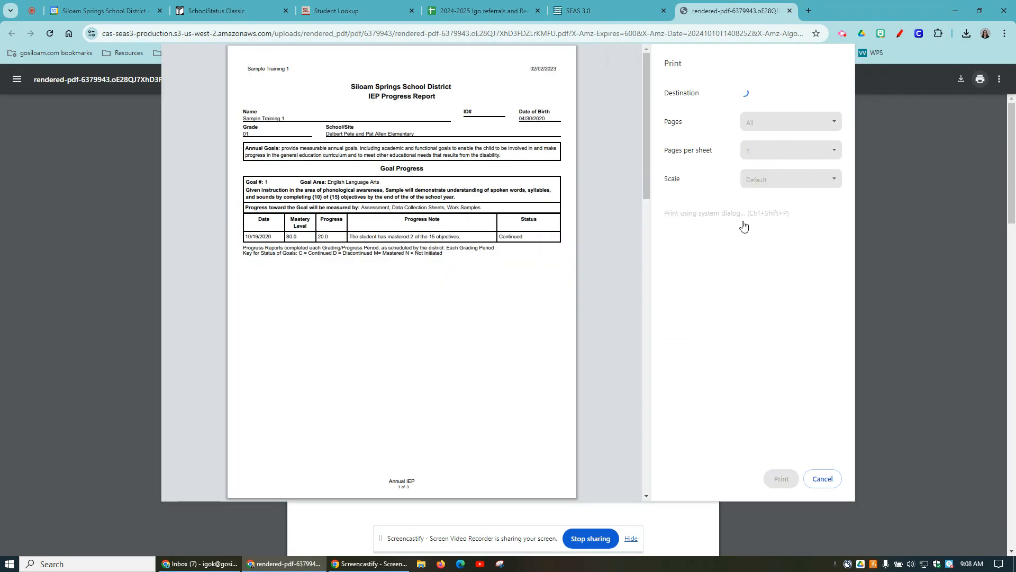
{"action": "left_click", "coordinate": [715, 223]}
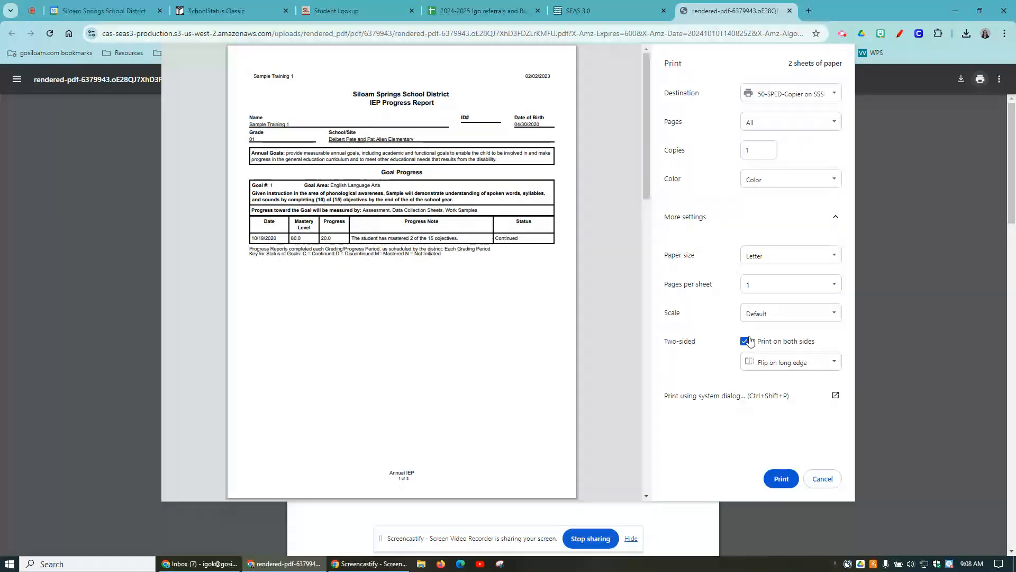
{"action": "scroll", "coordinate": [377, 239], "scroll_direction": "down", "scroll_amount": 8}
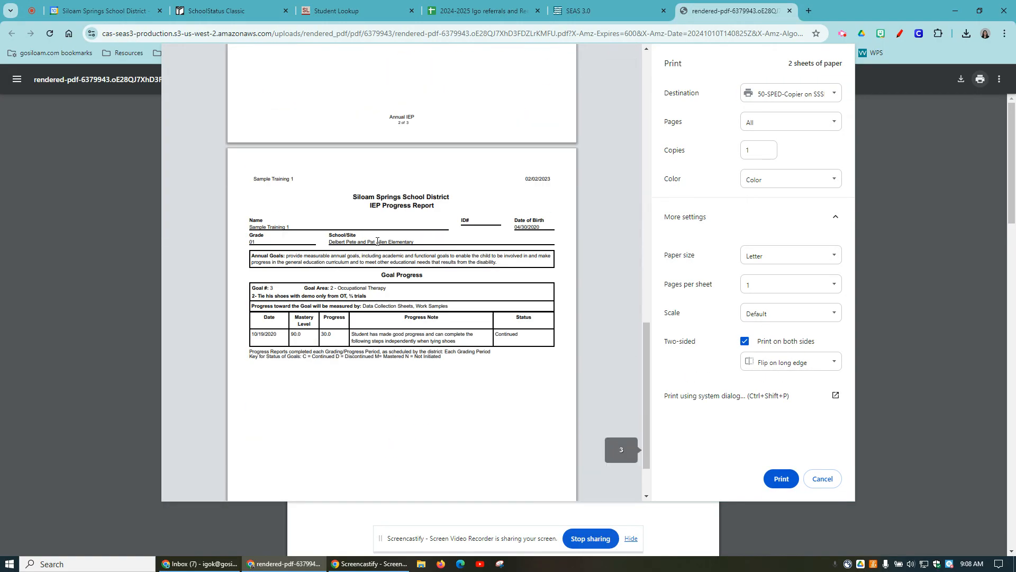
{"action": "scroll", "coordinate": [377, 242], "scroll_direction": "up", "scroll_amount": 8}
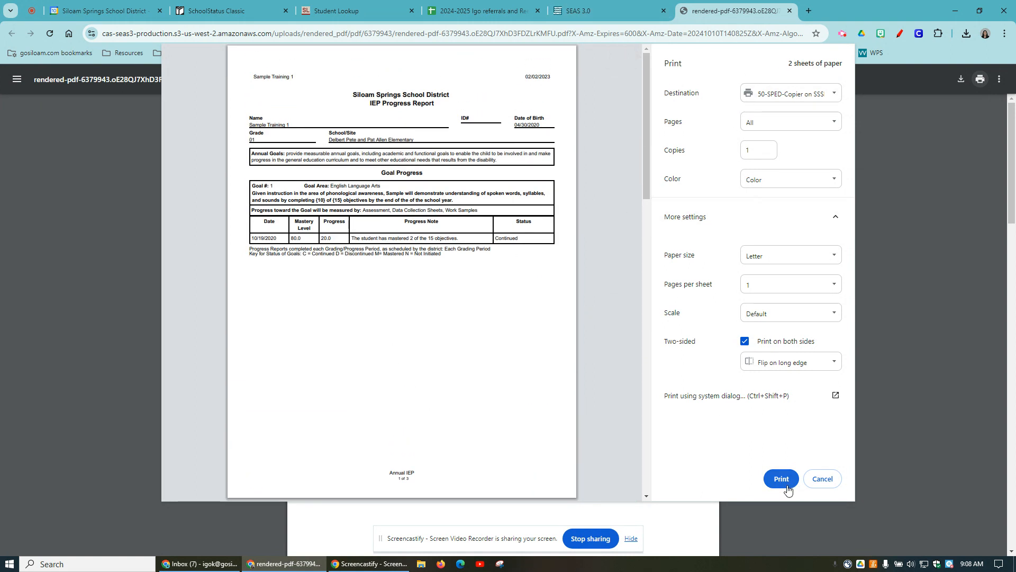
{"action": "left_click", "coordinate": [824, 479]}
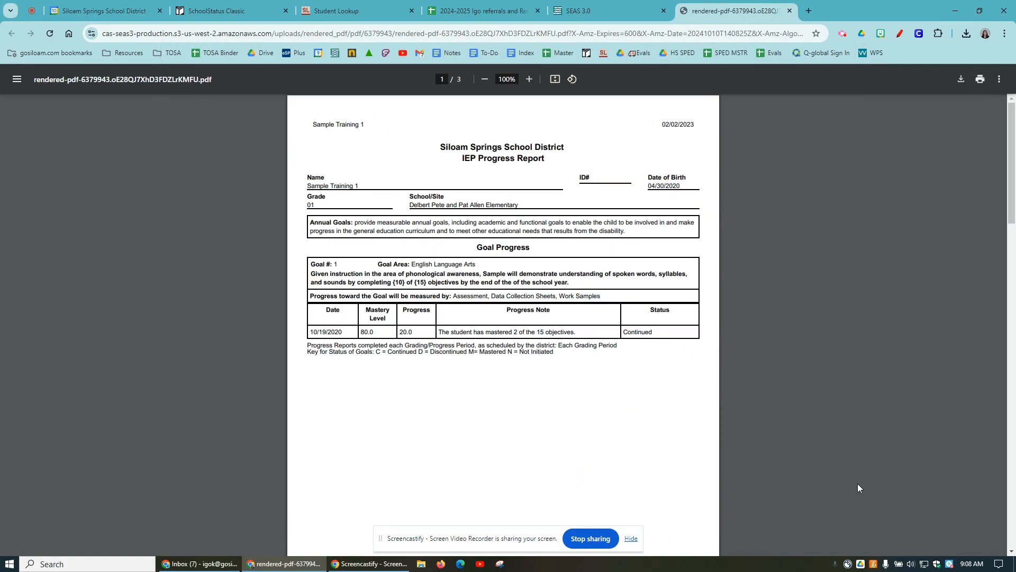